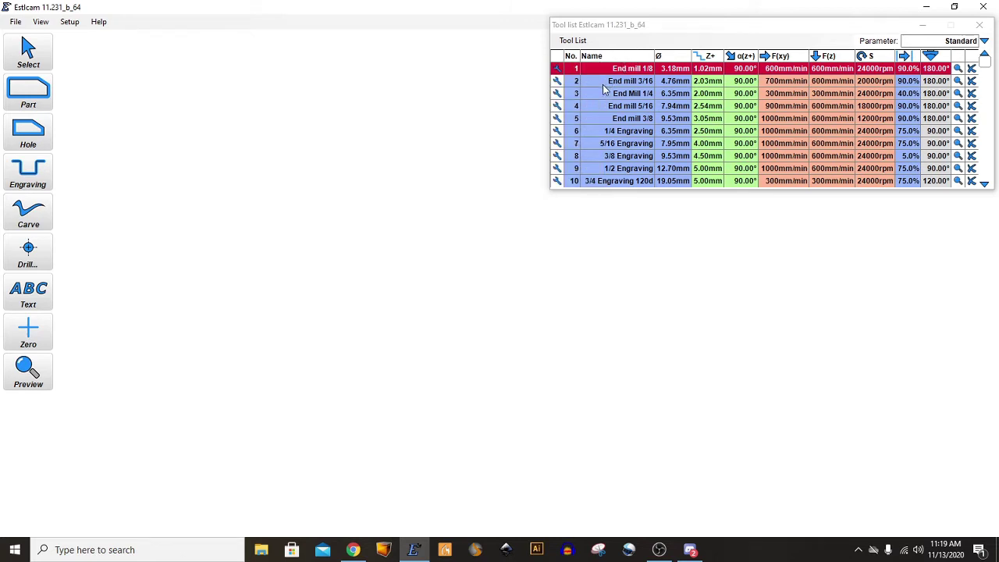
# Open mushroom.svg from the Desktop and import it with the width adjusted to 200 mm
pyautogui.click(13, 27)
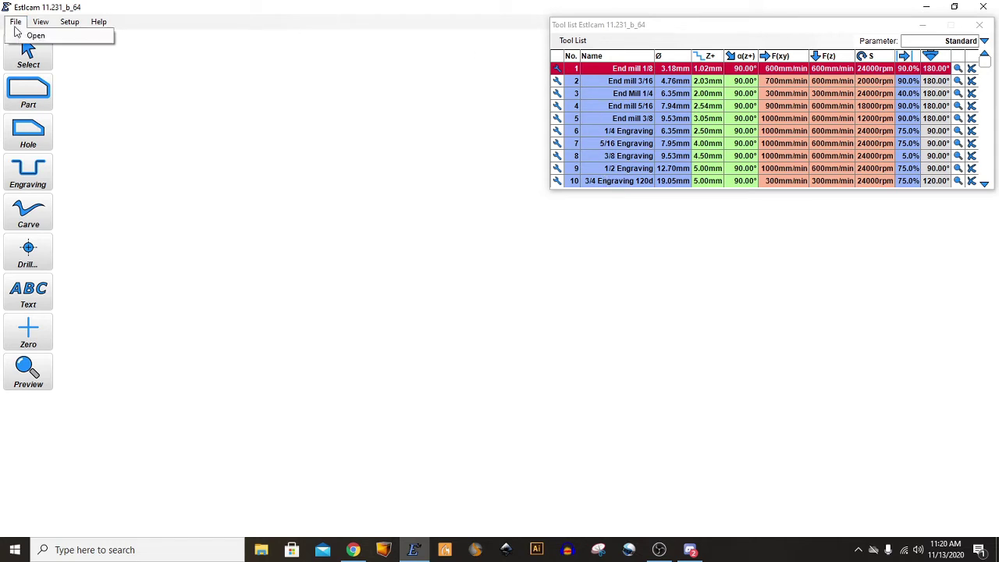
pyautogui.click(27, 35)
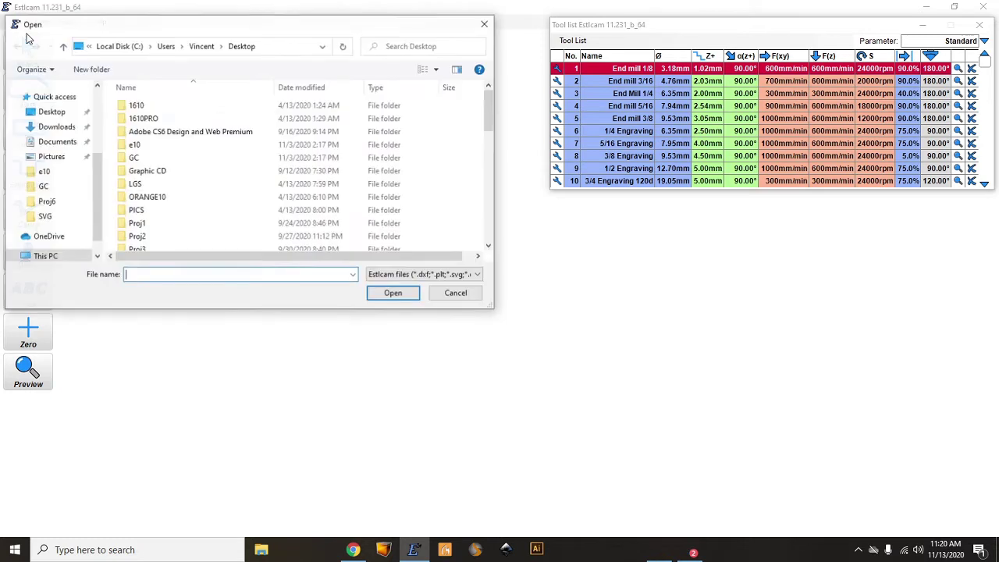
pyautogui.scroll(-5, 301, 178)
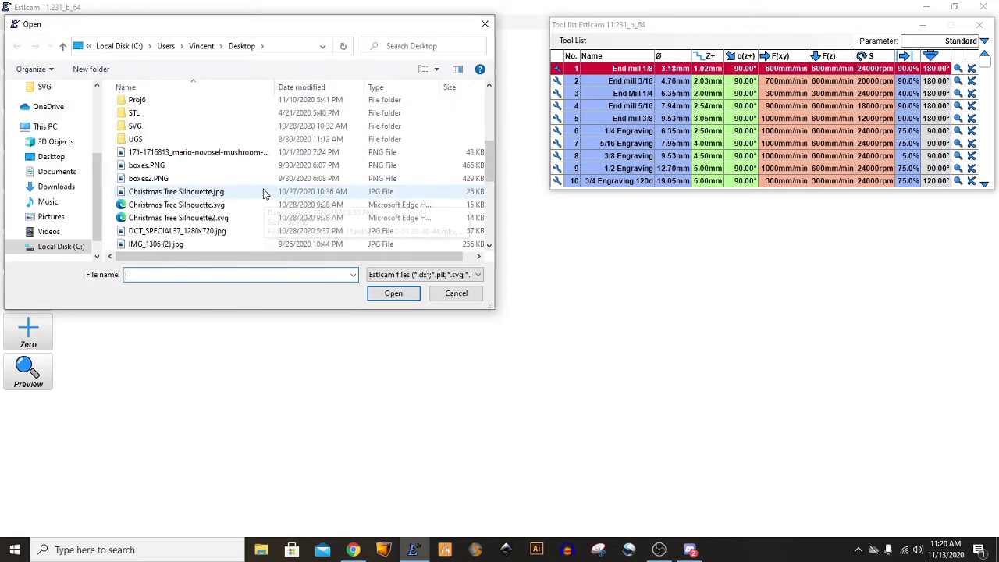
pyautogui.scroll(-3, 263, 191)
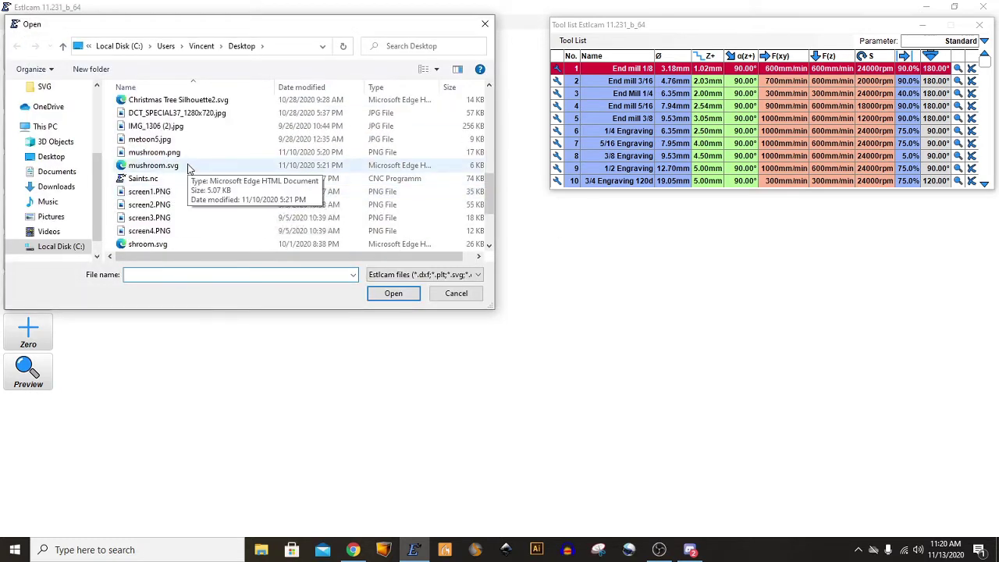
pyautogui.doubleClick(187, 165)
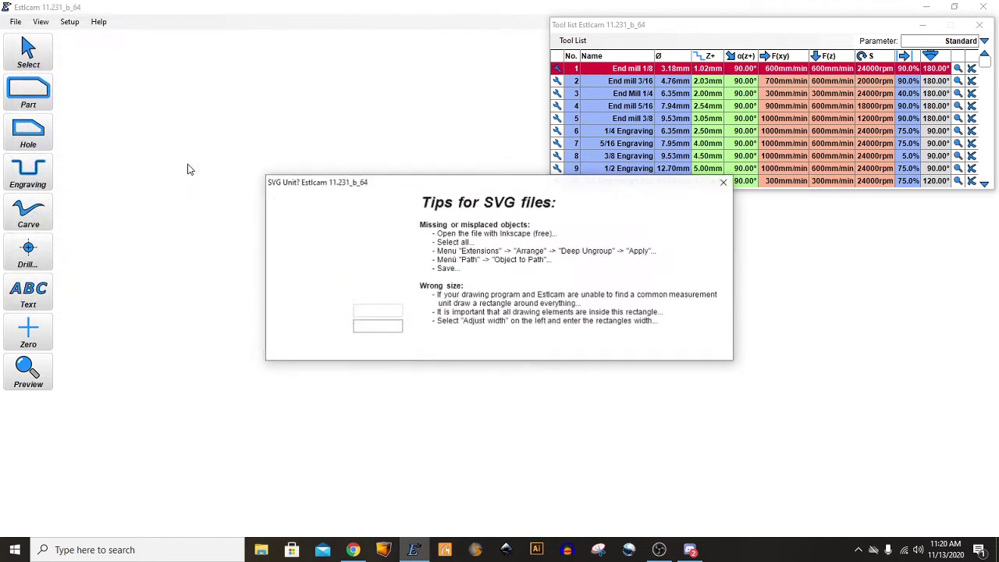
pyautogui.doubleClick(367, 326)
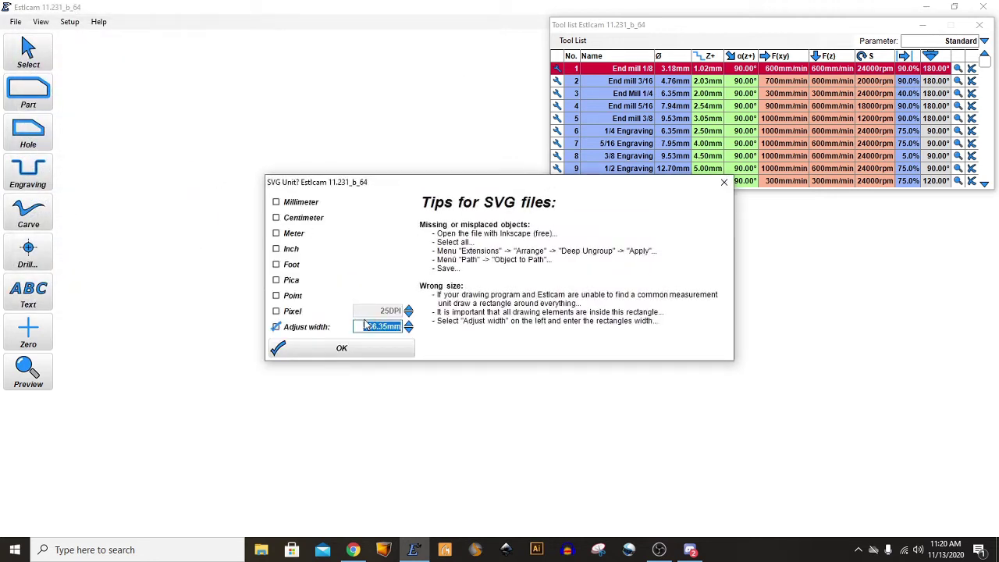
pyautogui.write('200.00mm')
pyautogui.click(336, 348)
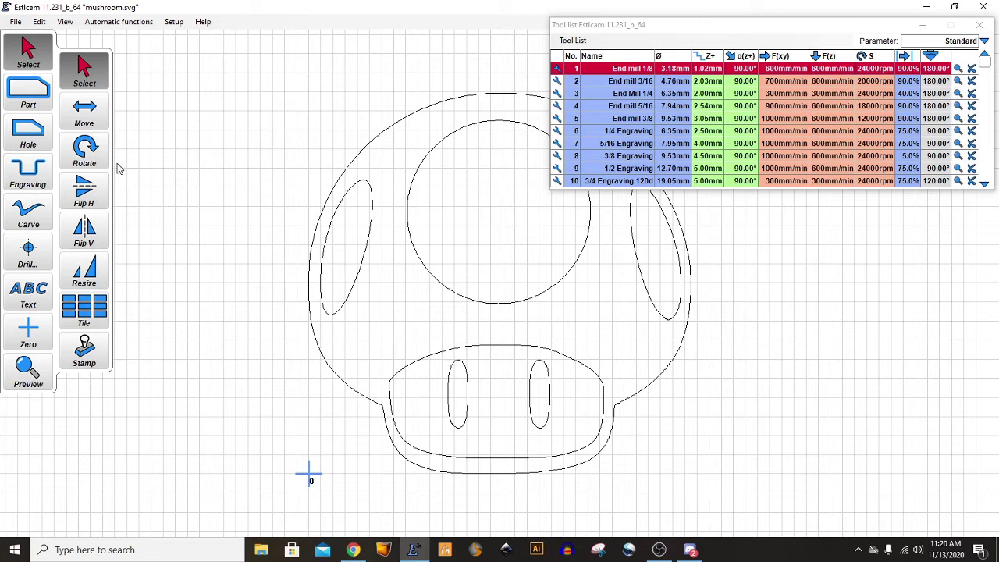
# Create an outside Part toolpath around the mushroom's outer outline with End Mill 1/4 and a toolpath depth of 6.50 mm
pyautogui.click(44, 104)
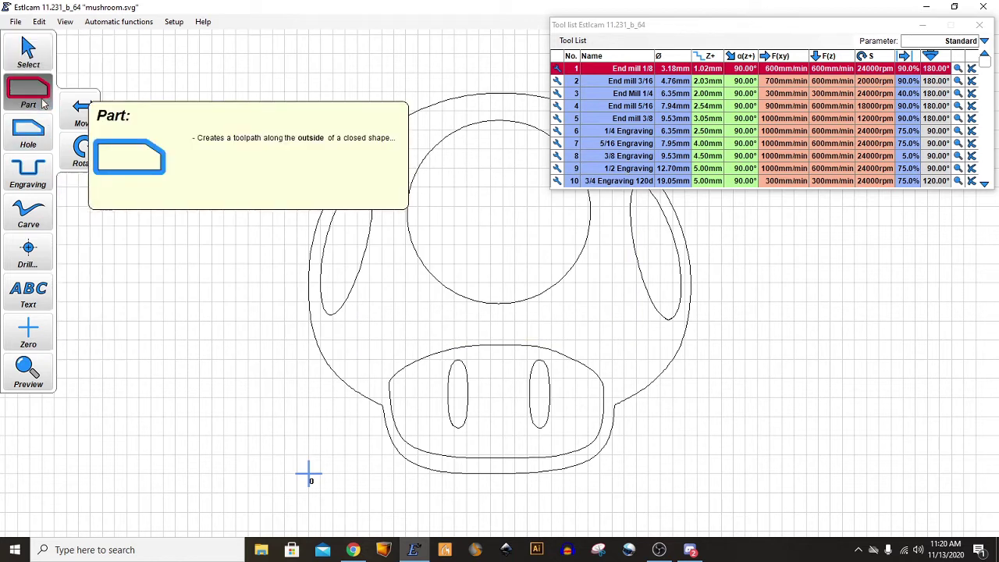
pyautogui.click(308, 238)
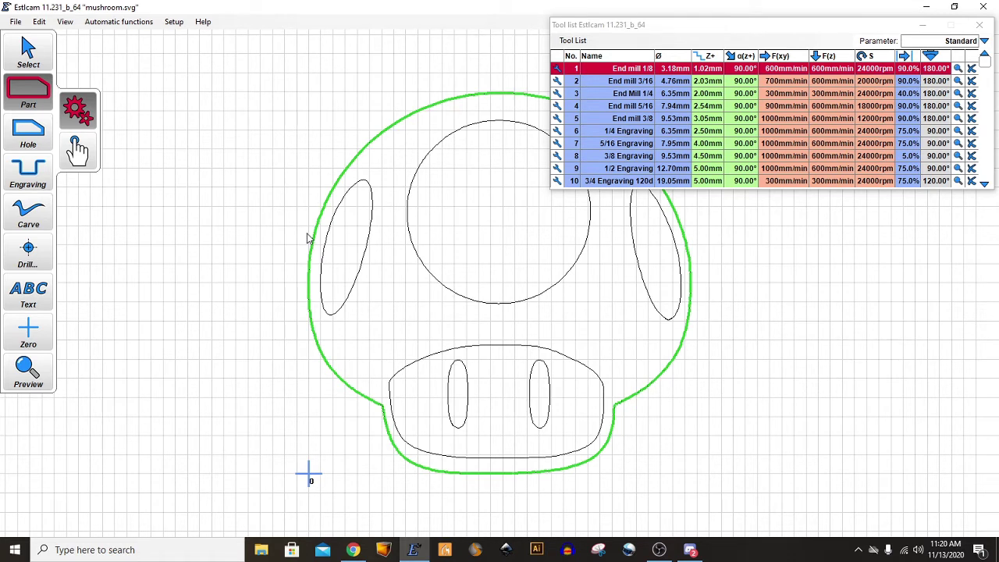
pyautogui.click(308, 238)
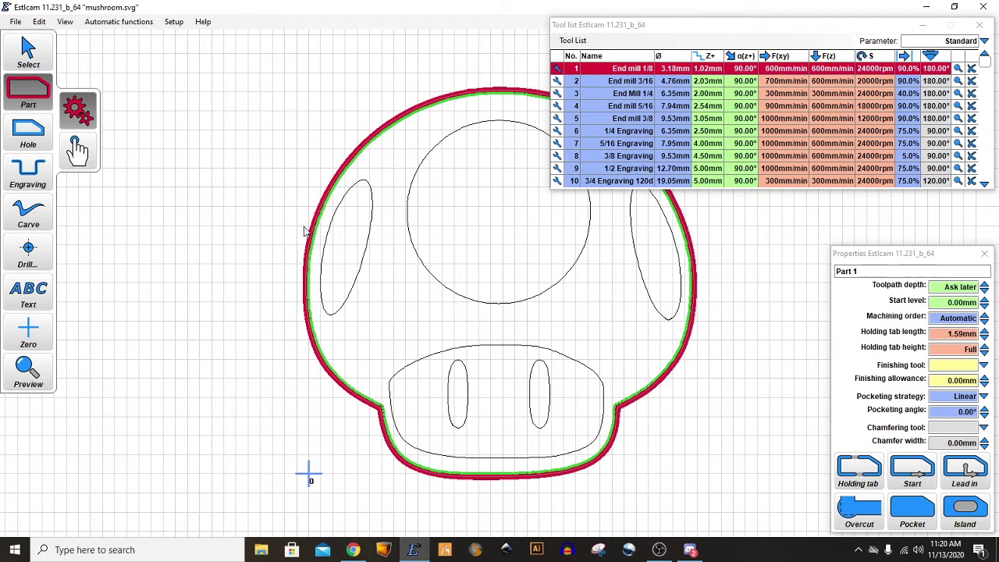
pyautogui.doubleClick(613, 93)
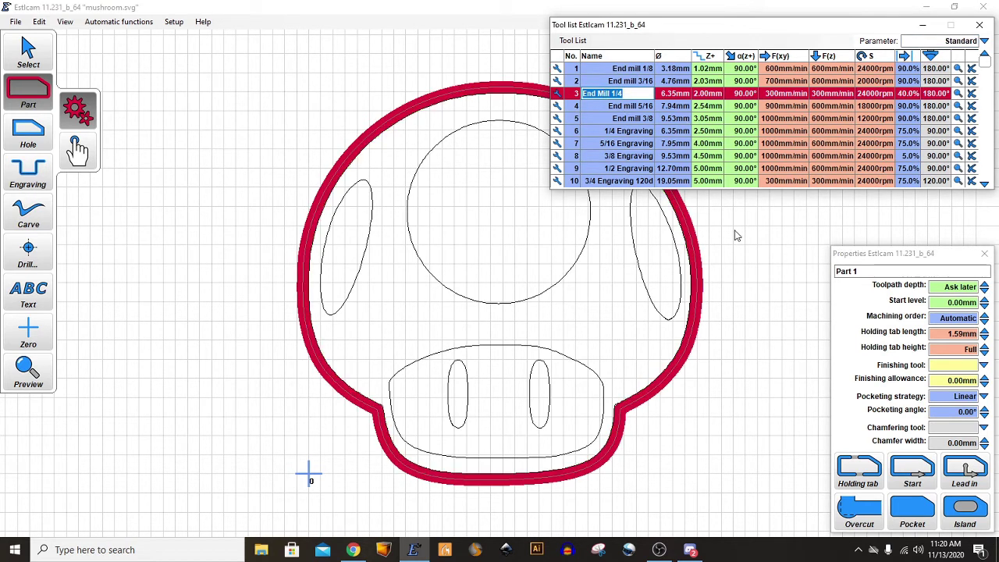
pyautogui.click(935, 287)
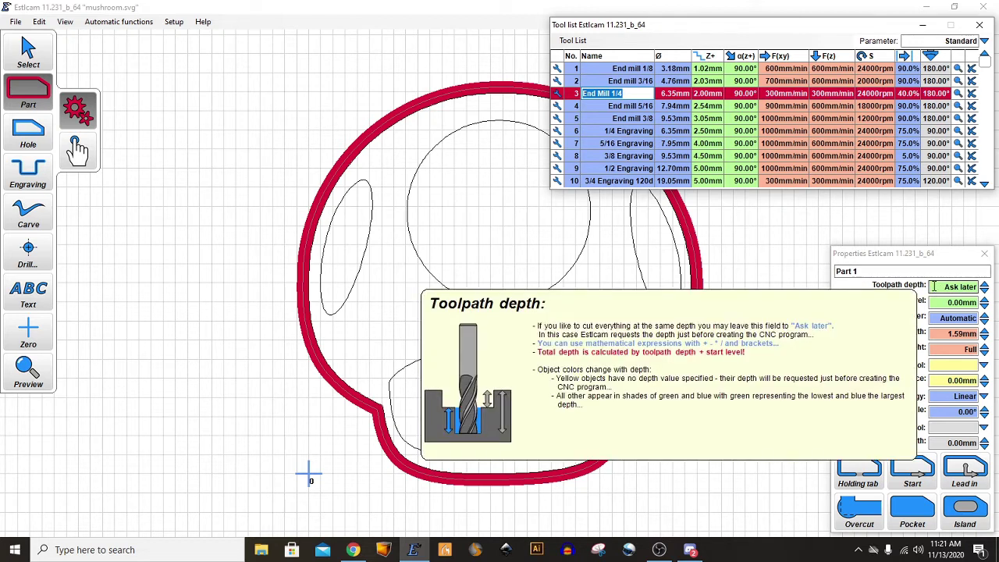
pyautogui.doubleClick(957, 285)
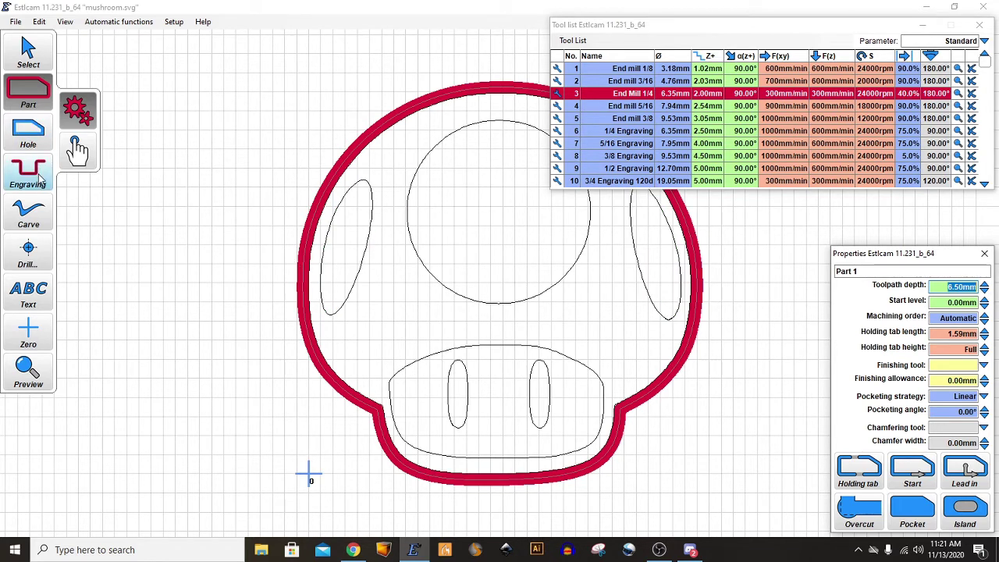
# Create a Hole toolpath on the mushroom's left oval spot, make it a pocket, and set its toolpath depth to 3 mm
pyautogui.click(28, 134)
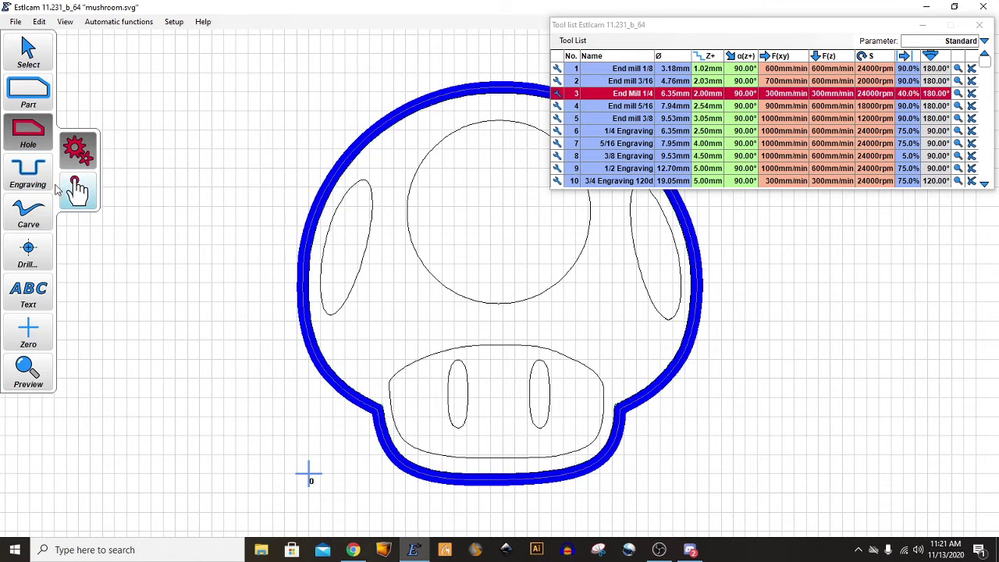
pyautogui.click(335, 230)
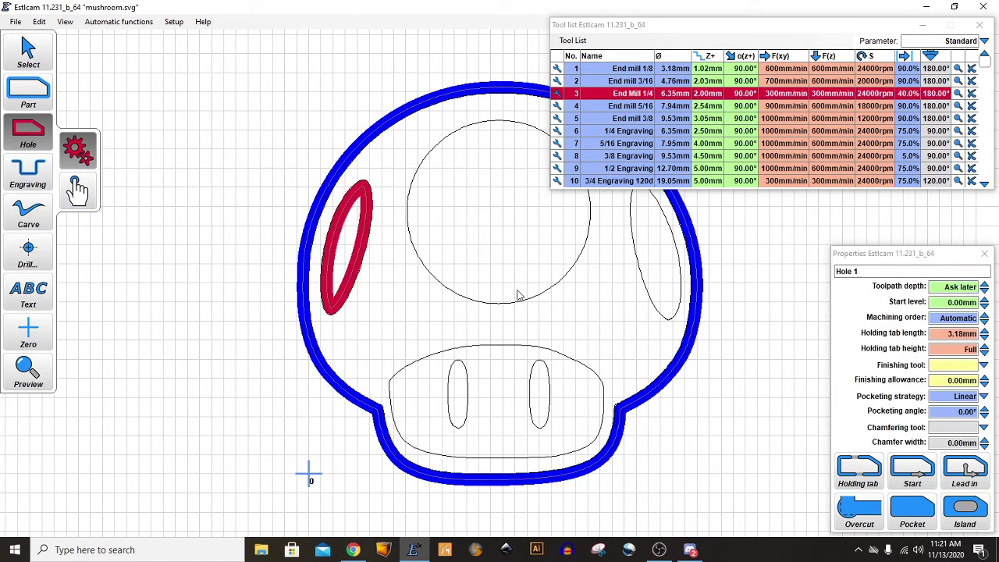
pyautogui.click(912, 512)
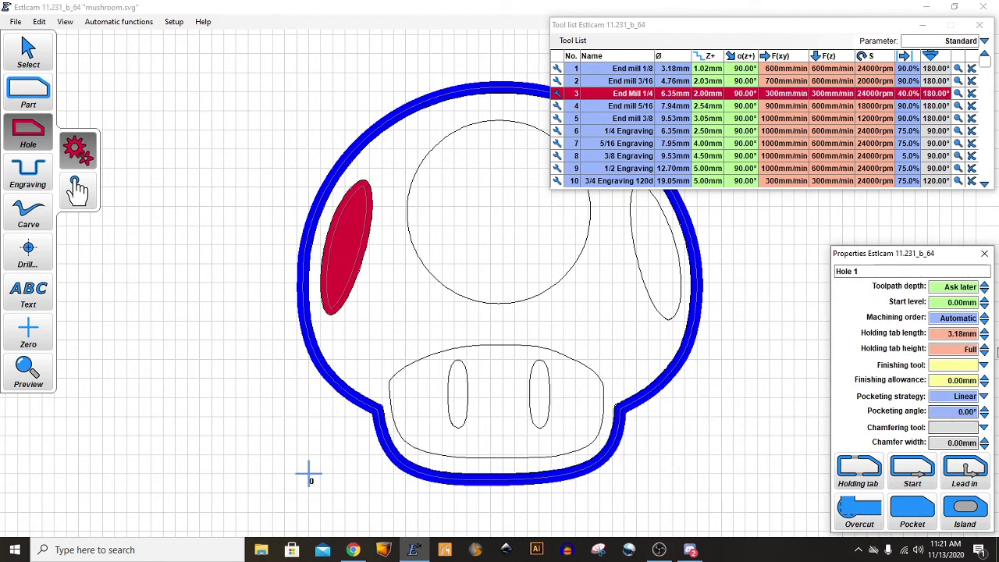
pyautogui.click(956, 286)
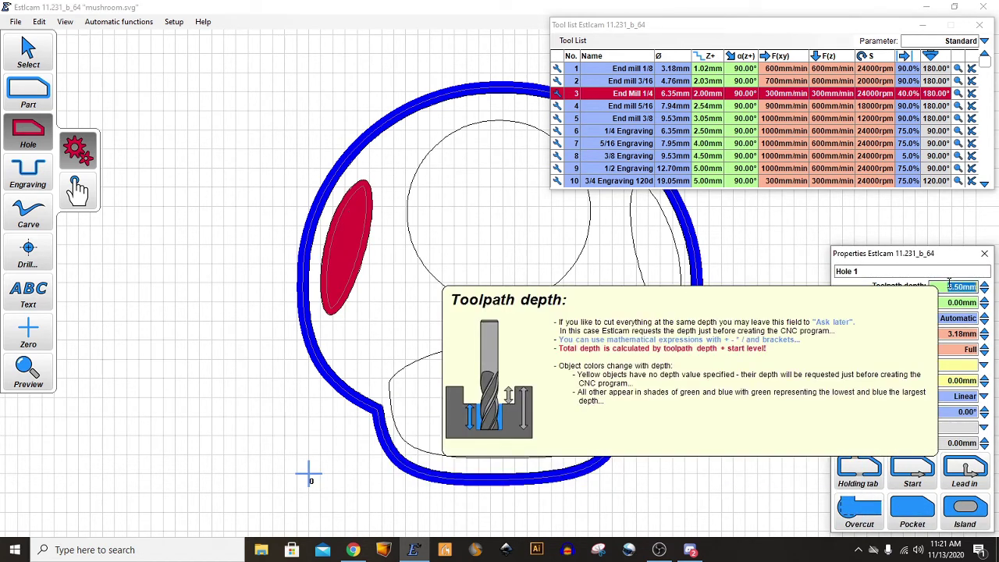
pyautogui.write('3')
pyautogui.press('Return')
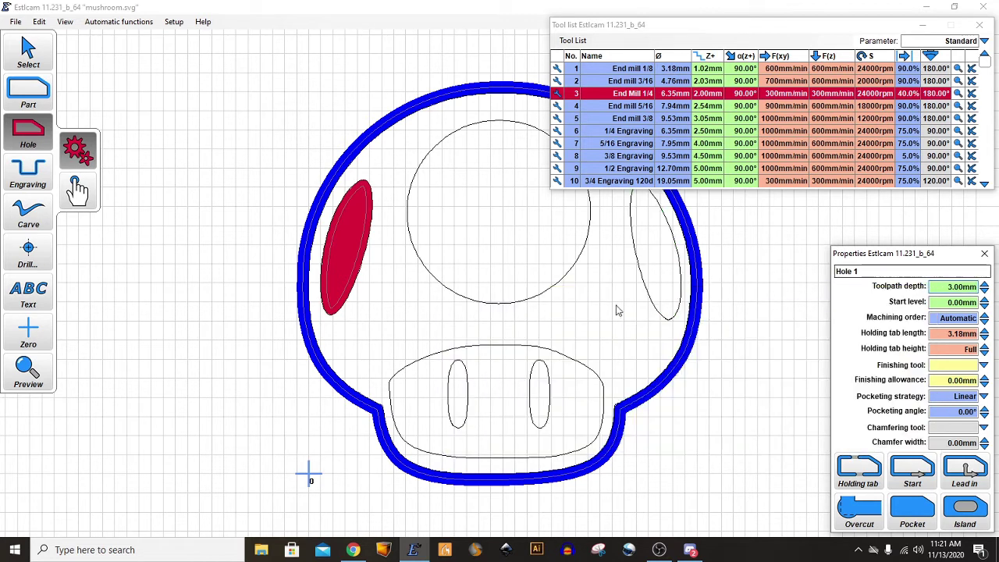
# Create pocketed Hole toolpaths 3 mm deep on the large central circle, the right oval spot and the face outline
pyautogui.click(459, 291)
pyautogui.click(956, 286)
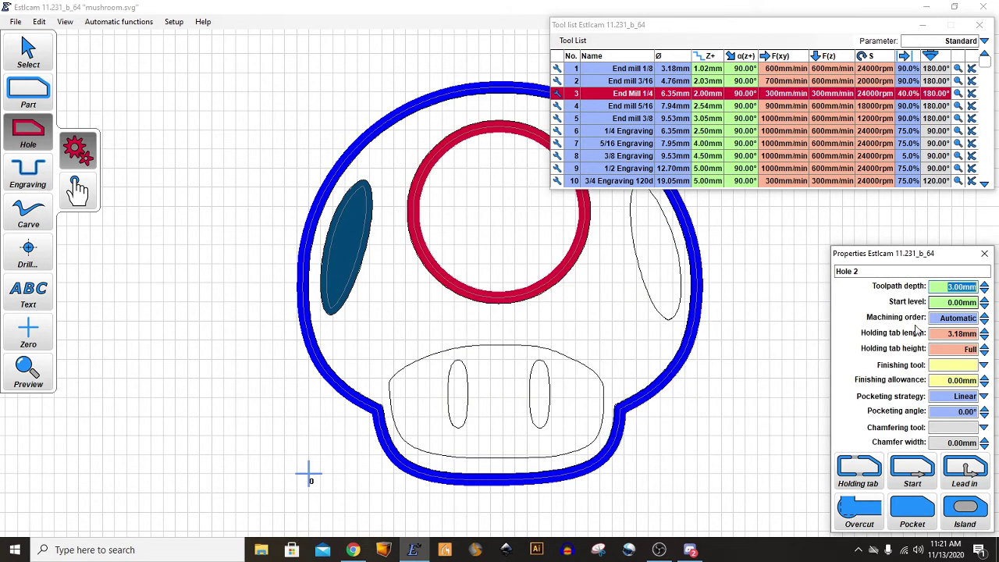
pyautogui.click(906, 504)
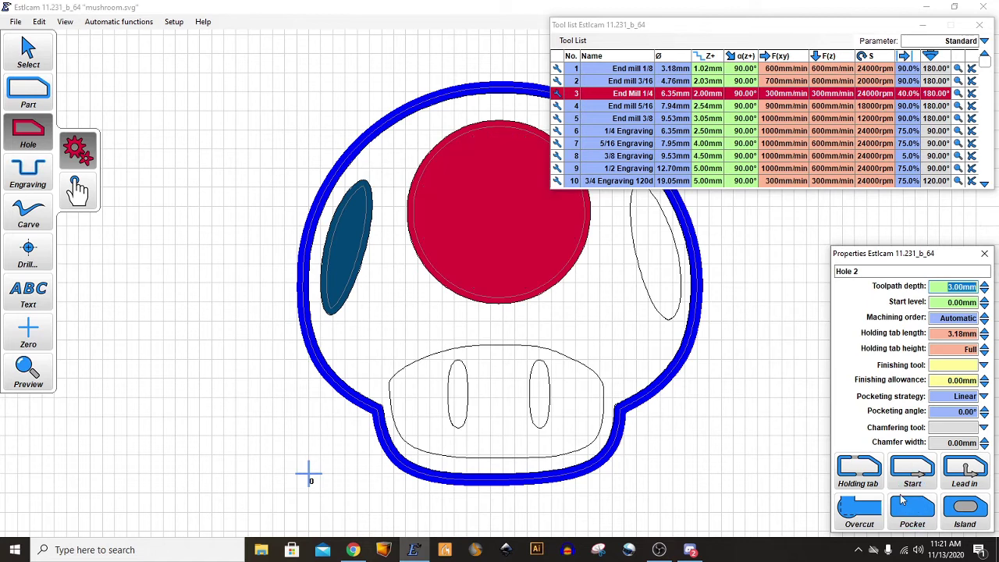
pyautogui.click(665, 287)
pyautogui.click(956, 286)
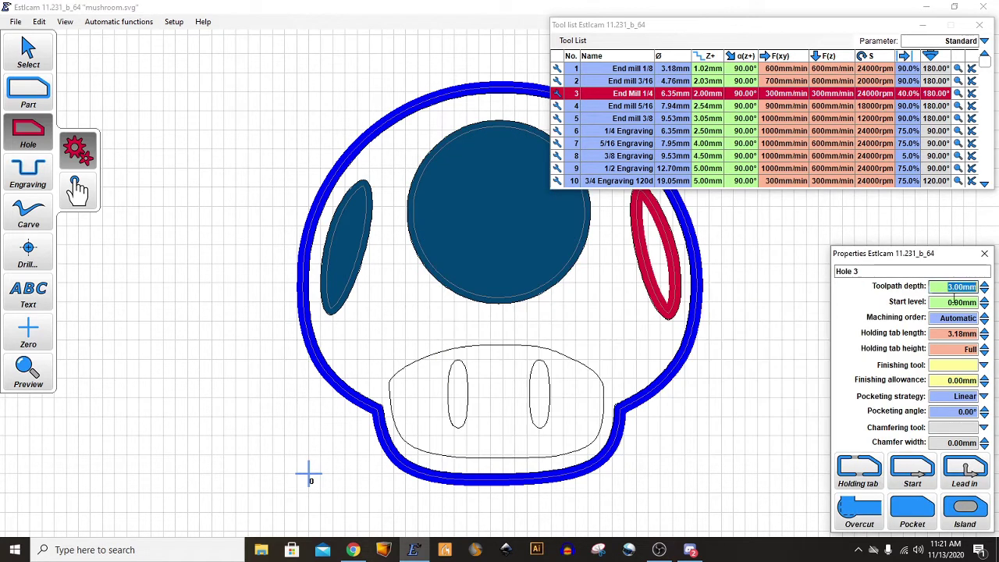
pyautogui.click(911, 512)
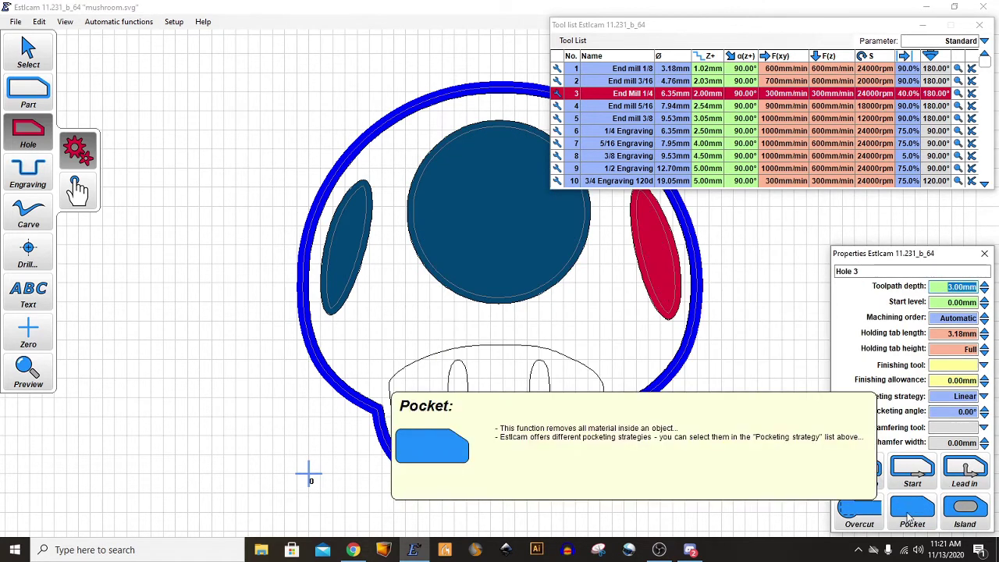
pyautogui.click(479, 350)
pyautogui.click(913, 512)
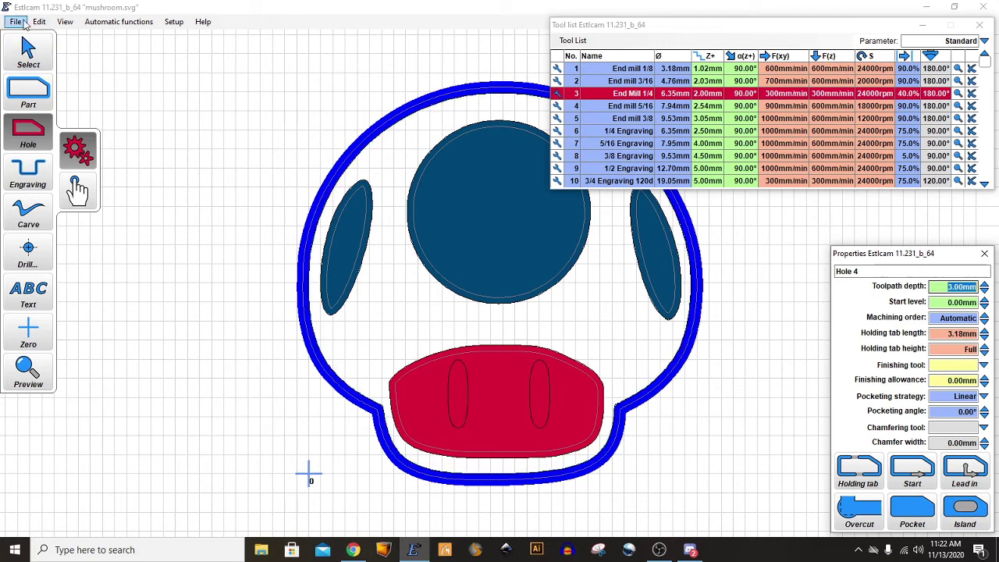
# Save the CNC program as mushroom.nc on the Desktop
pyautogui.click(18, 21)
pyautogui.click(20, 24)
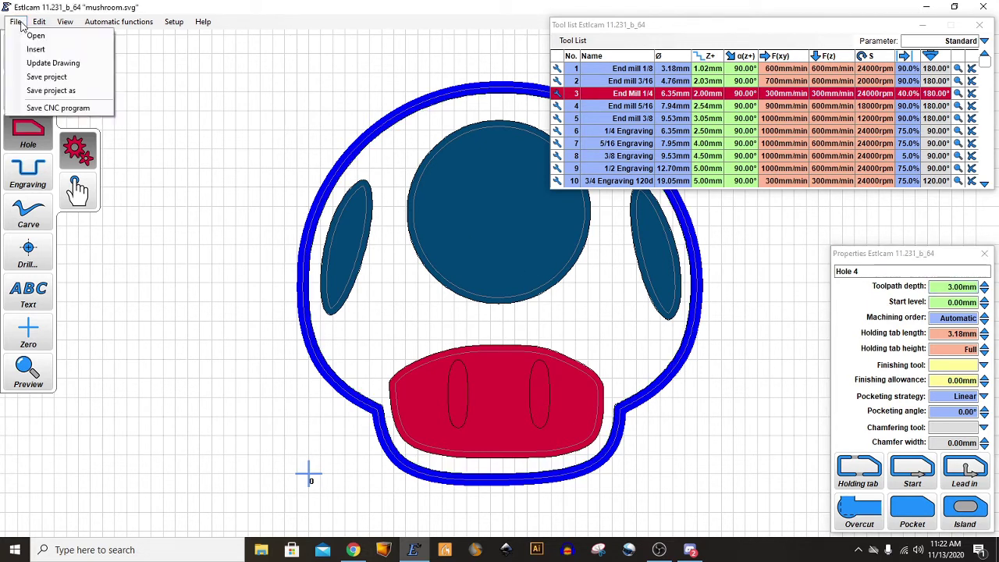
pyautogui.click(61, 110)
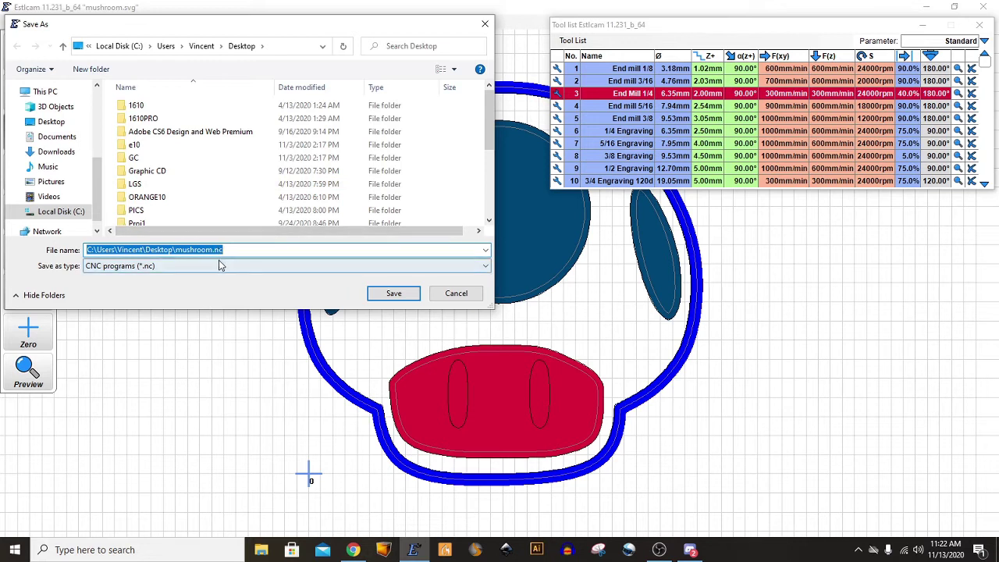
pyautogui.click(384, 299)
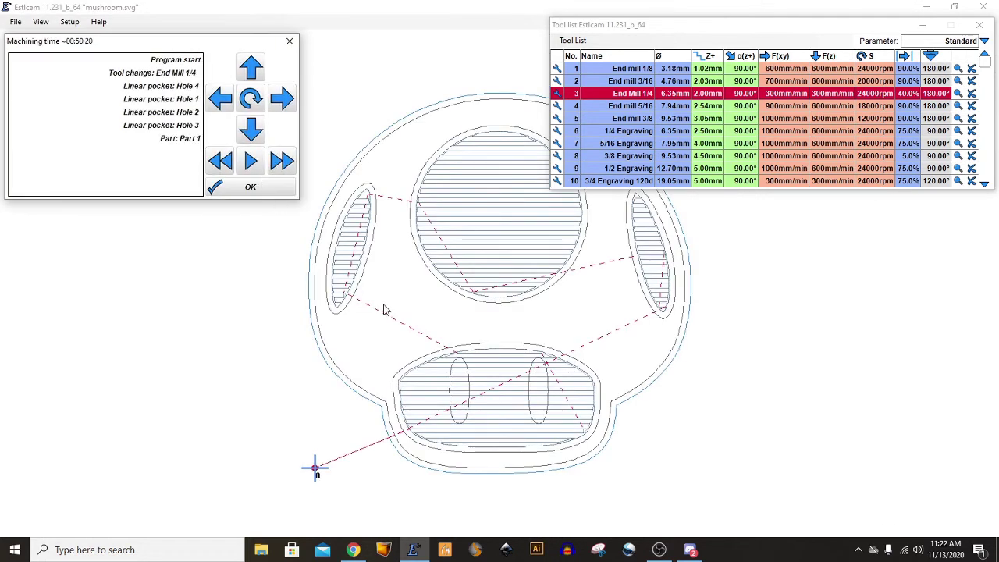
# Examine the simulated toolpaths of the mushroom from tilted viewing angles, and close the simulation
pyautogui.click(253, 68)
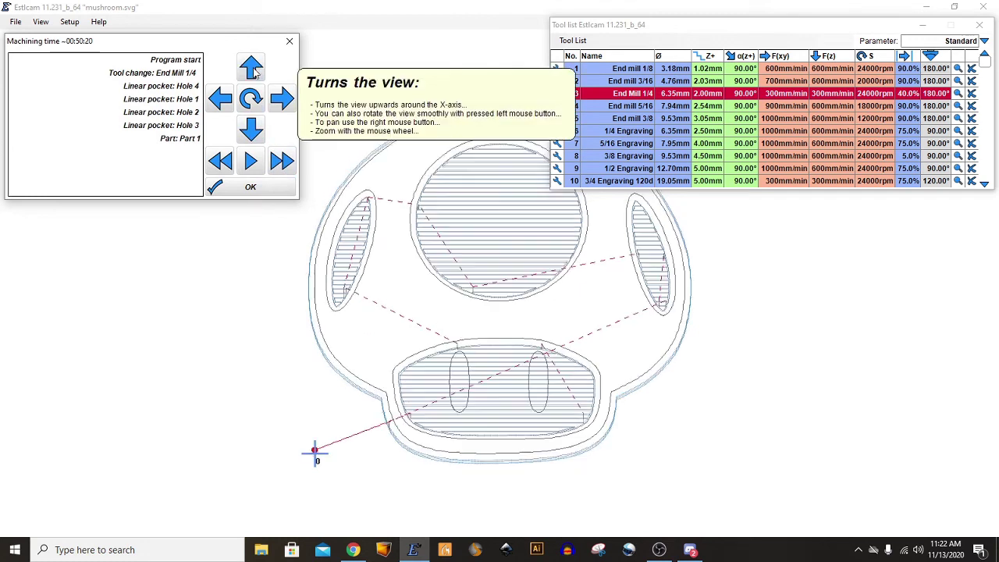
pyautogui.click(253, 69)
pyautogui.click(252, 70)
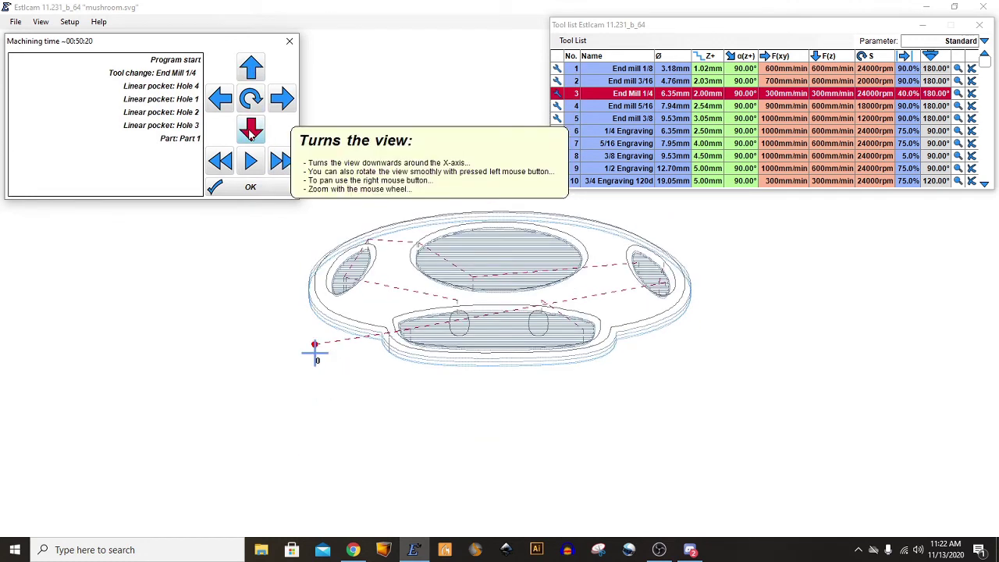
pyautogui.click(248, 68)
pyautogui.click(249, 126)
pyautogui.click(251, 131)
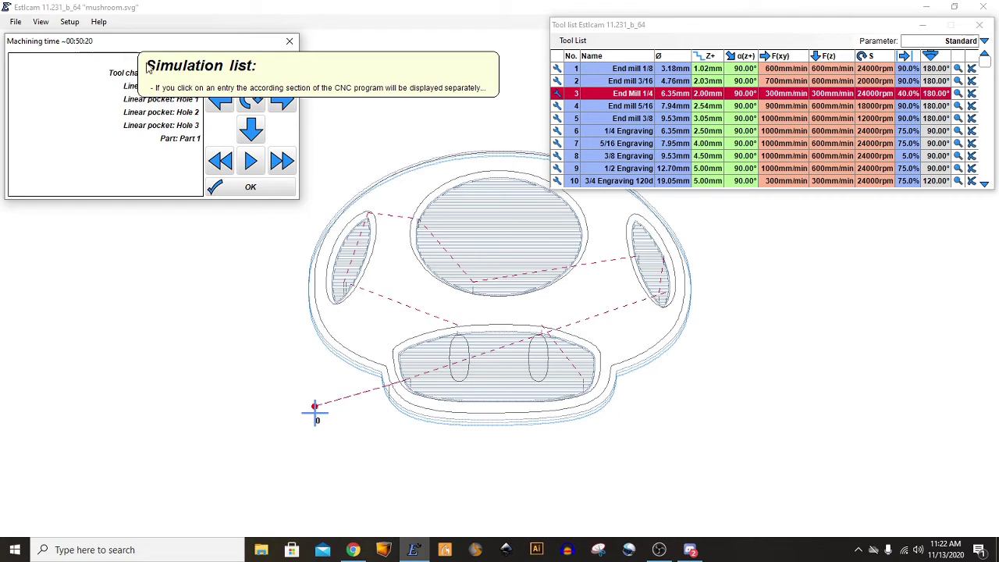
pyautogui.click(243, 191)
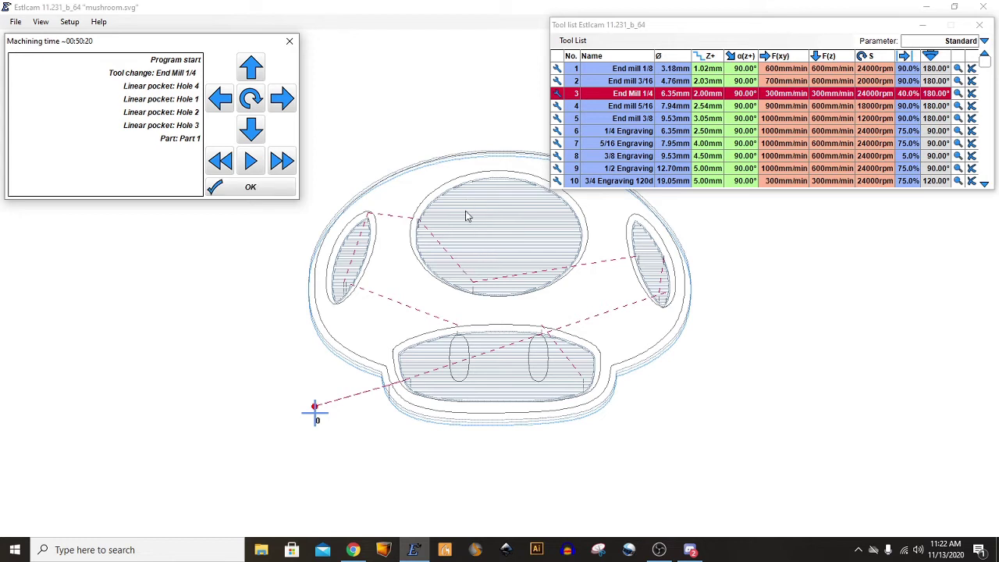
pyautogui.click(251, 191)
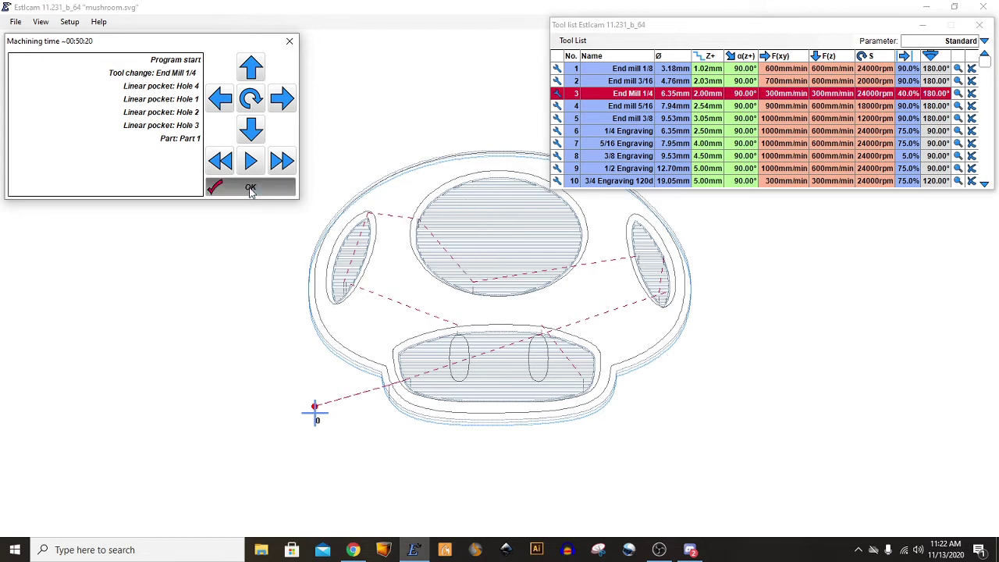
pyautogui.click(251, 191)
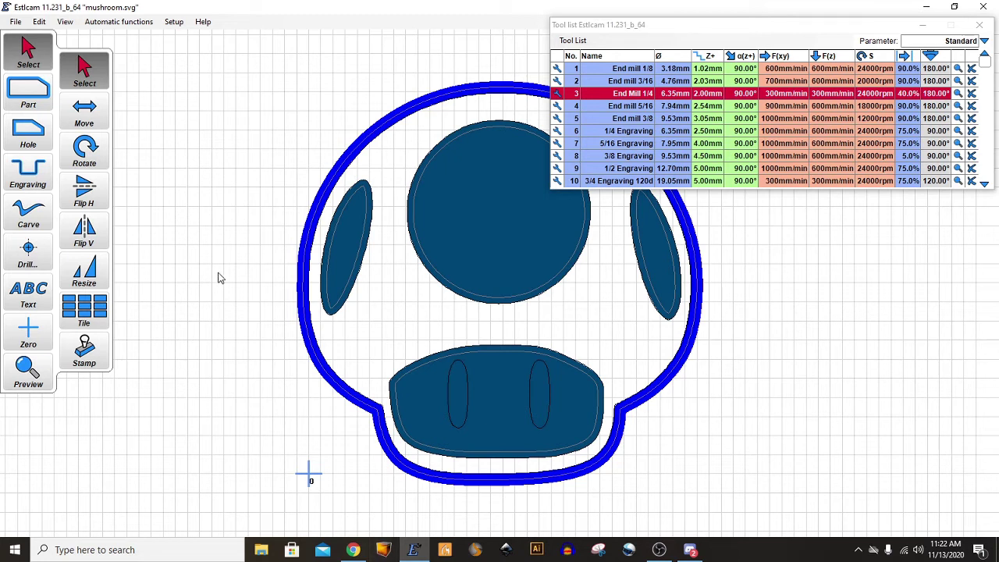
# Open text.svg from the Desktop and import it with its width adjusted to 200 mm
pyautogui.click(16, 22)
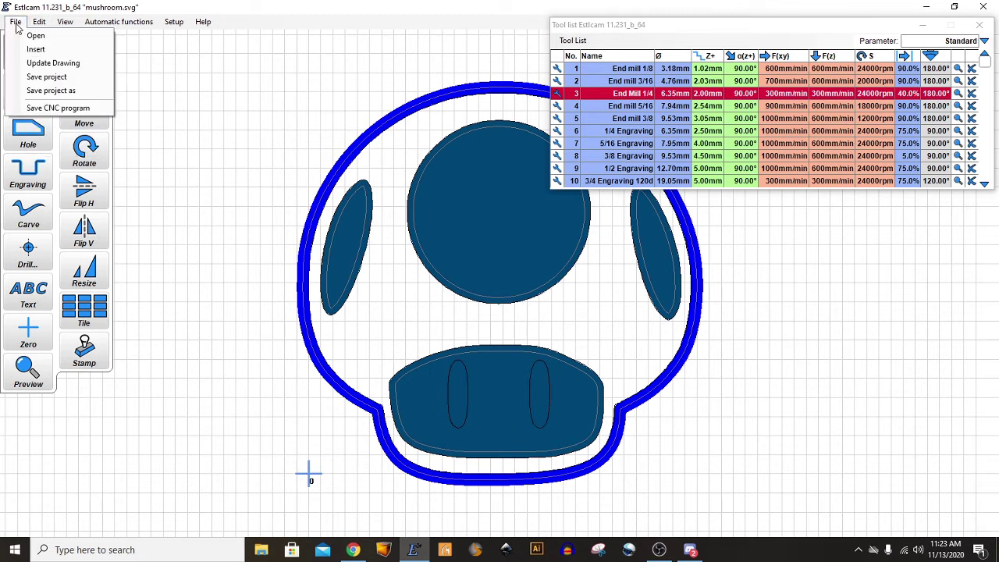
pyautogui.click(35, 36)
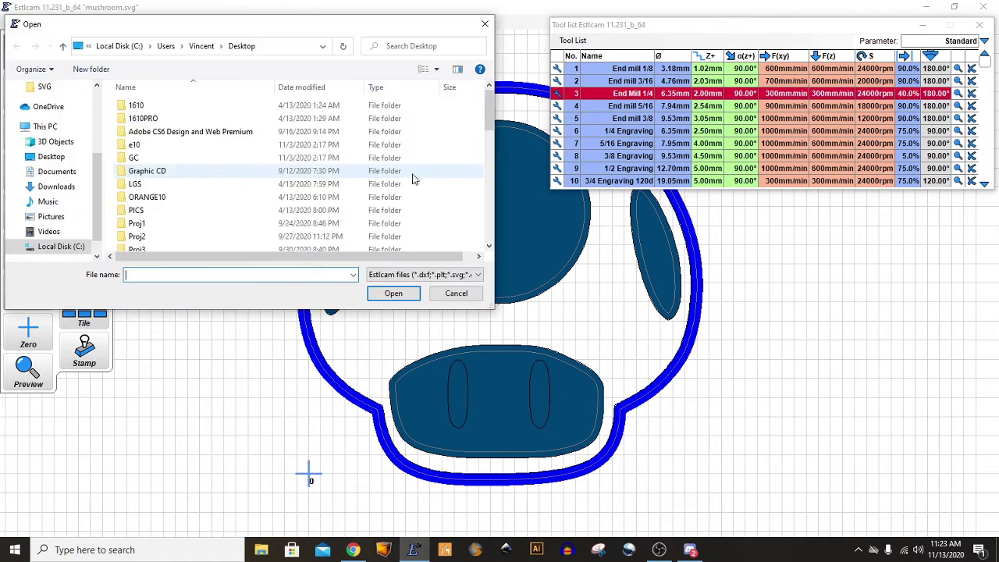
pyautogui.scroll(-4, 265, 207)
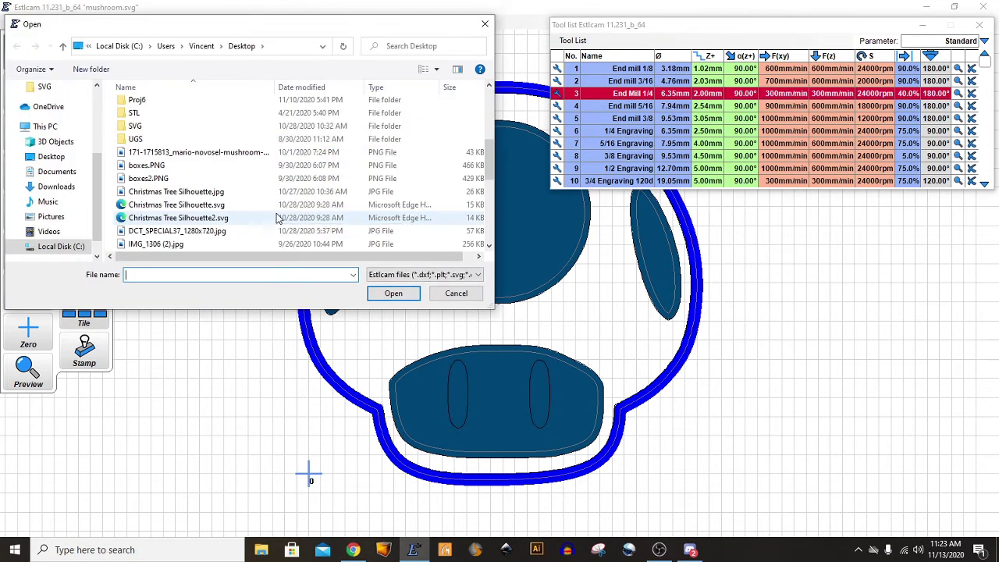
pyautogui.scroll(-1, 273, 217)
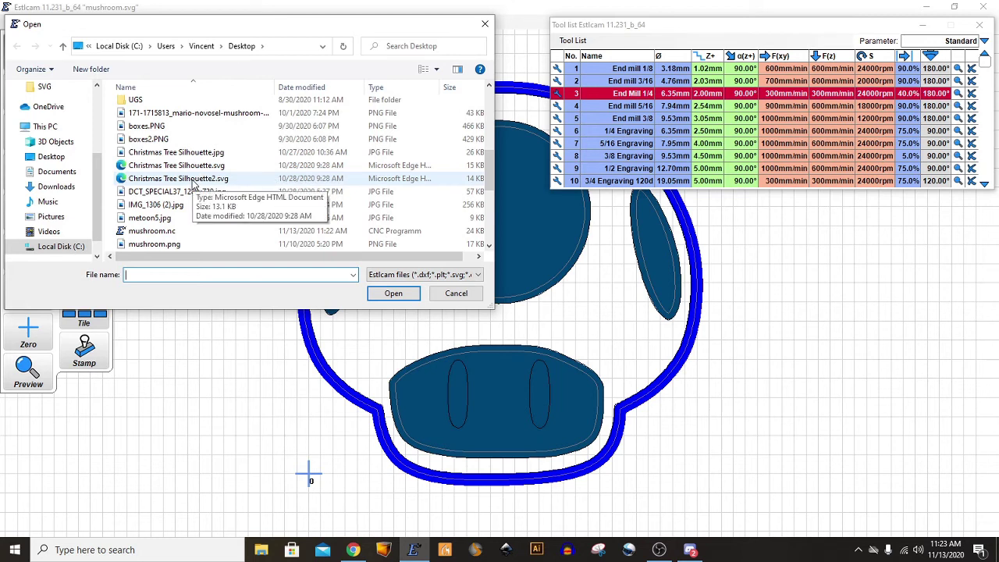
pyautogui.scroll(-3, 194, 185)
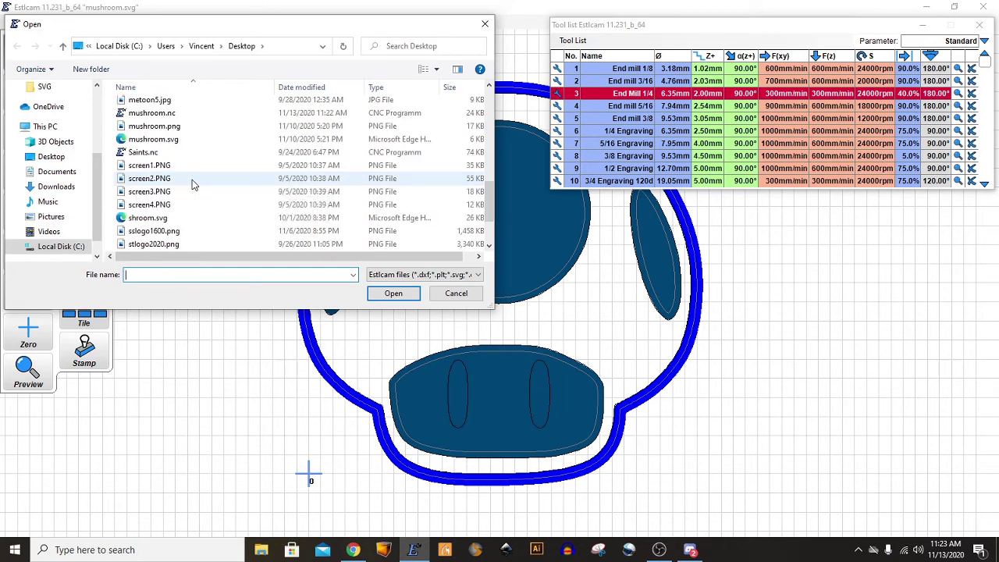
pyautogui.scroll(-2, 175, 223)
pyautogui.click(156, 192)
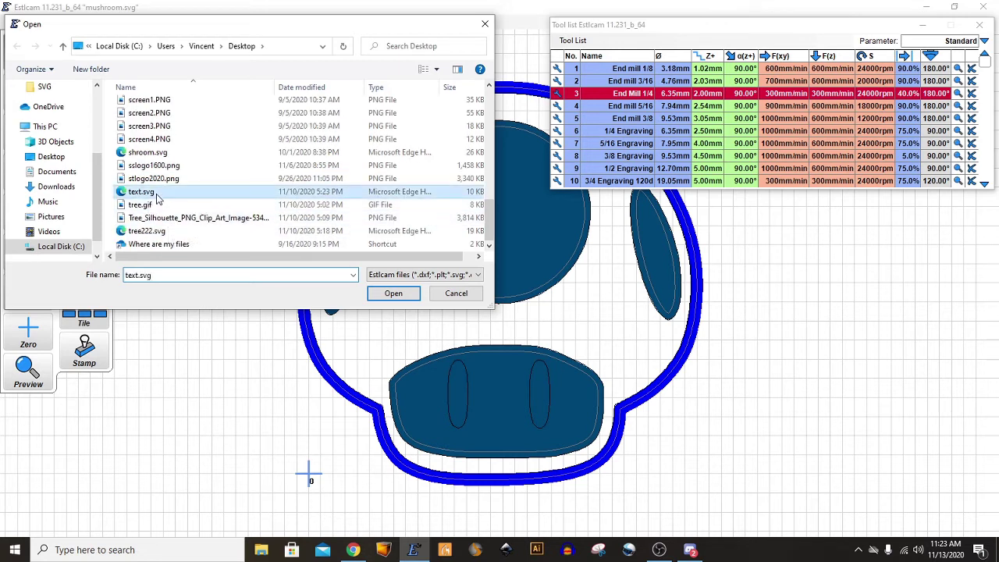
pyautogui.doubleClick(152, 193)
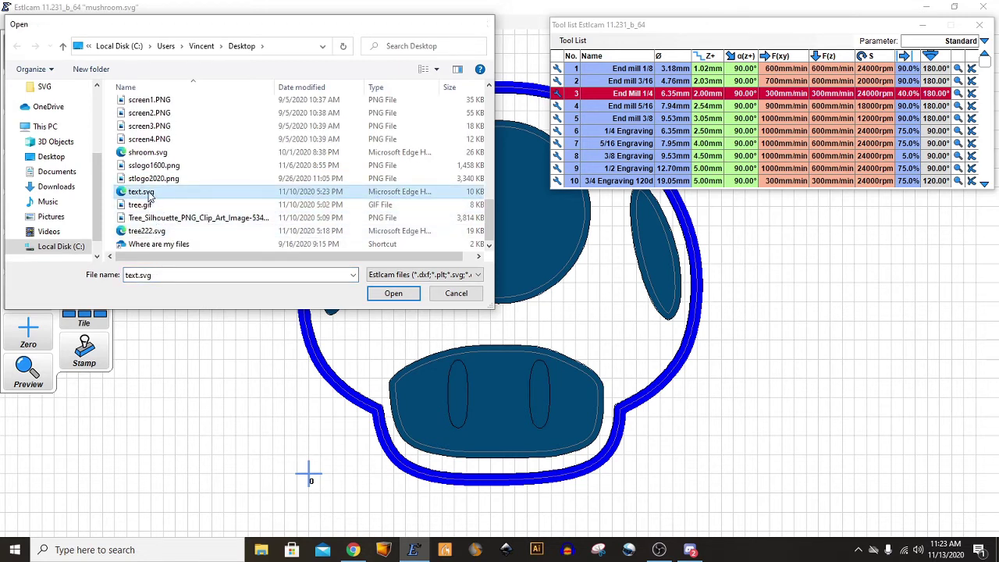
pyautogui.moveTo(359, 326); pyautogui.dragTo(403, 330)
pyautogui.write('200.00mm')
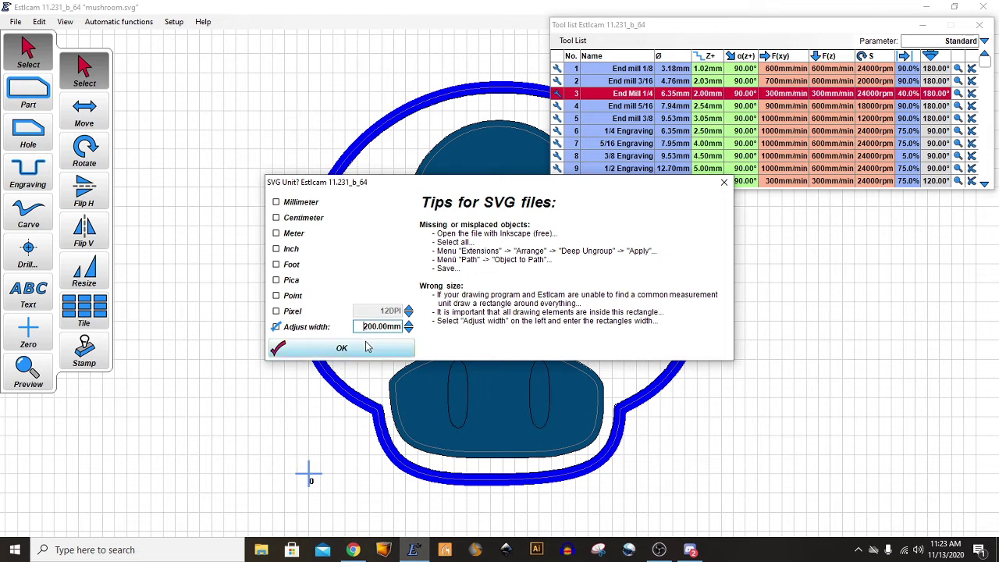
pyautogui.click(400, 348)
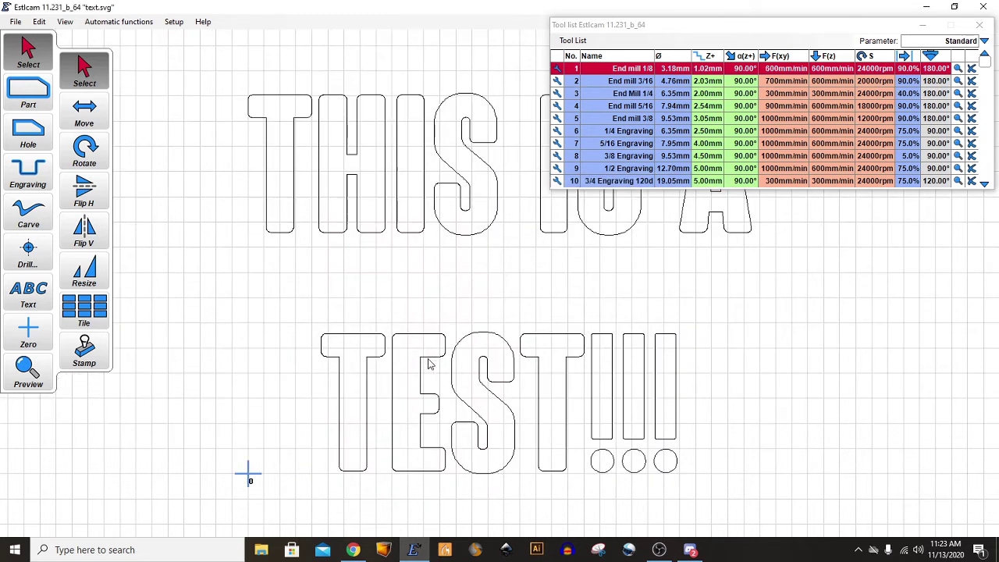
# Create automatic Carve toolpaths with the 3/4 Engraving 120d tool on the four letters of the word THIS
pyautogui.scroll(2, 517, 273)
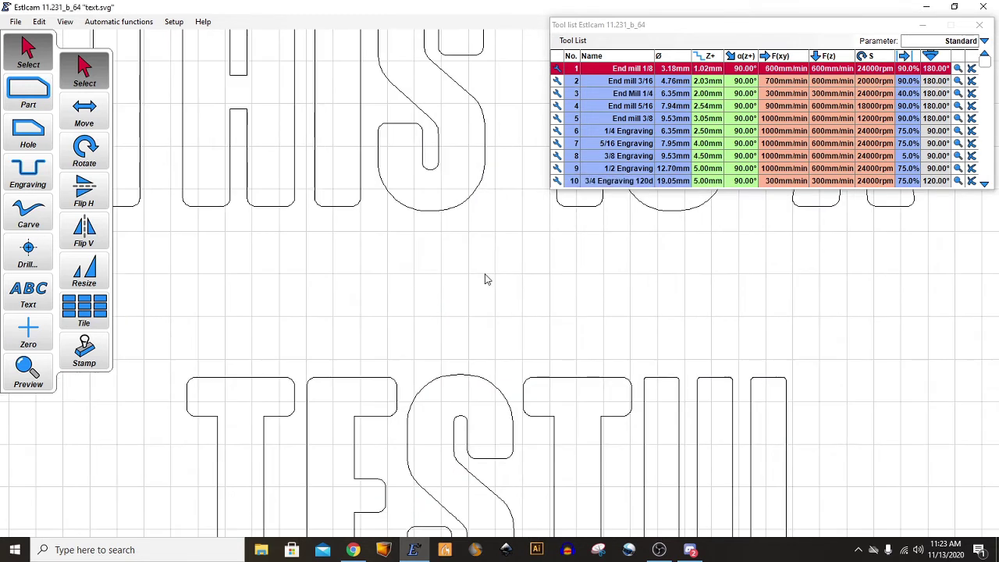
pyautogui.scroll(-2, 484, 279)
pyautogui.scroll(1, 281, 286)
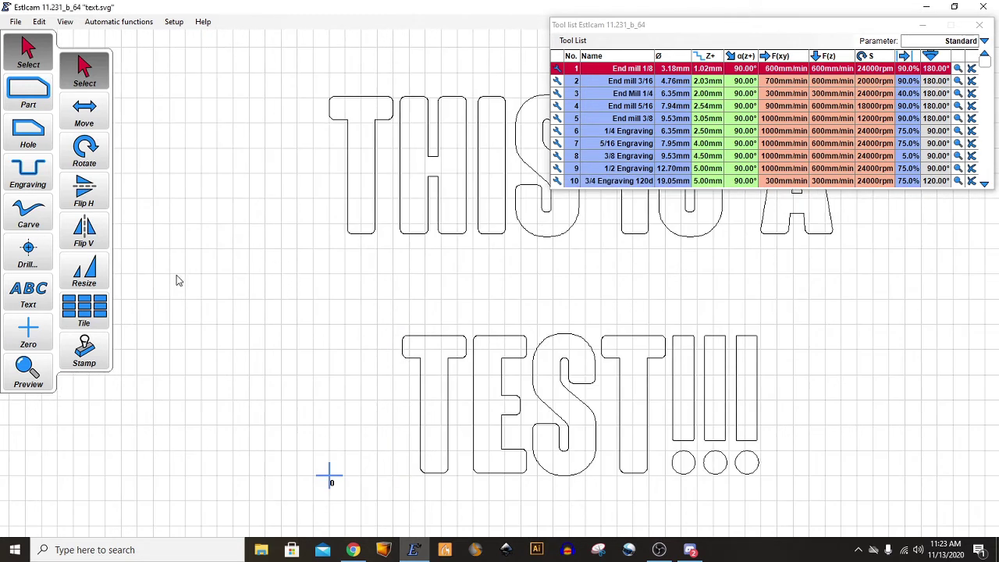
pyautogui.click(28, 218)
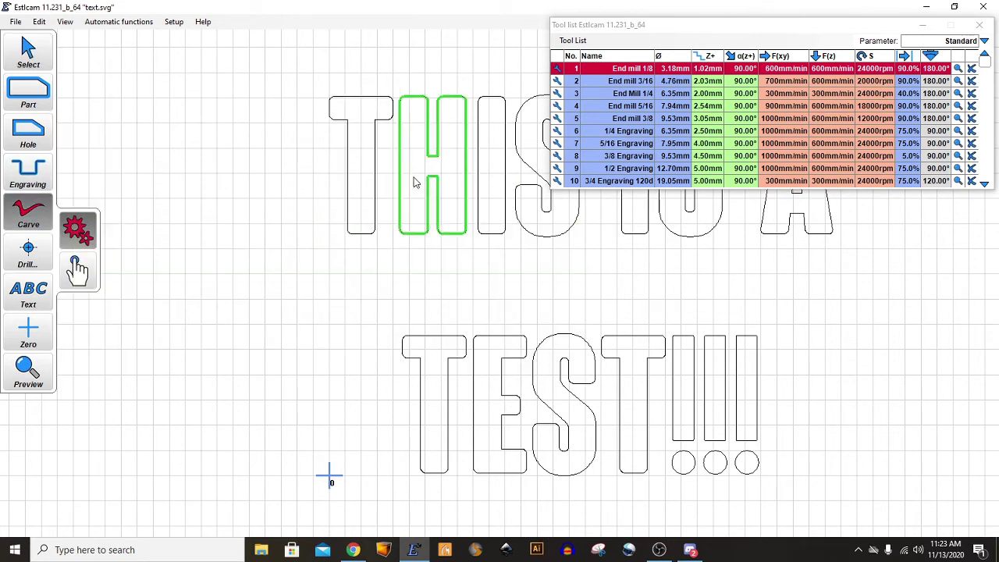
pyautogui.click(609, 184)
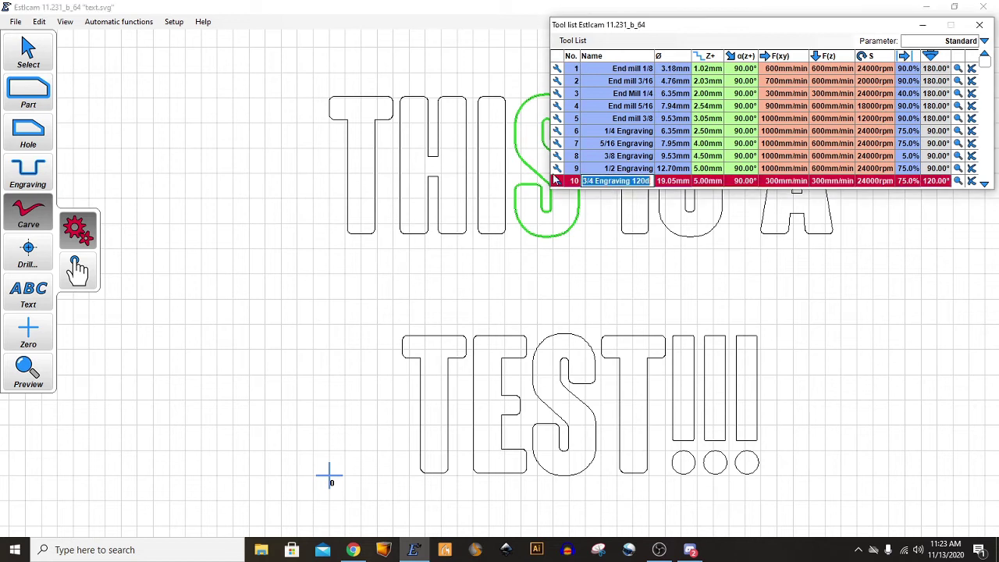
pyautogui.click(374, 171)
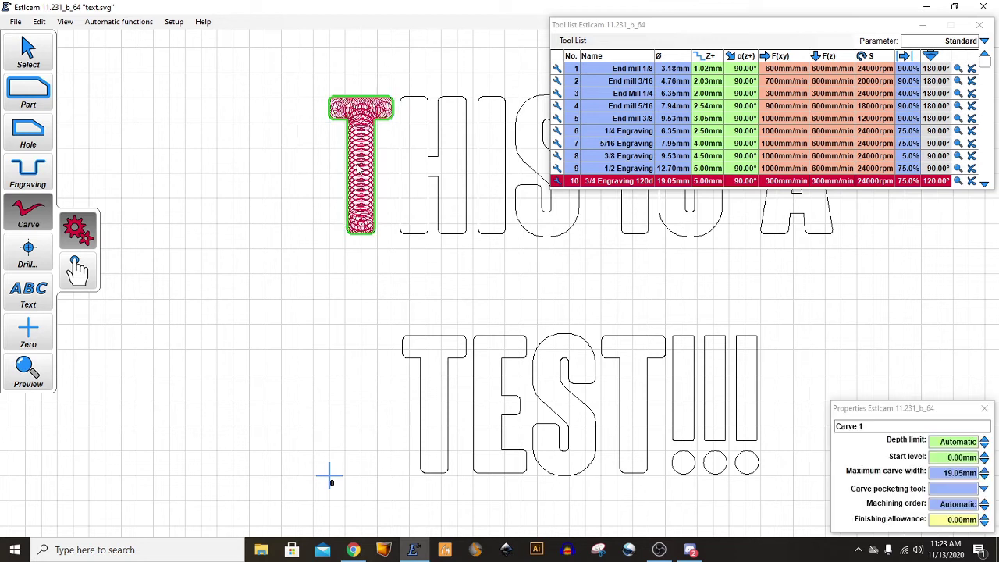
pyautogui.click(401, 175)
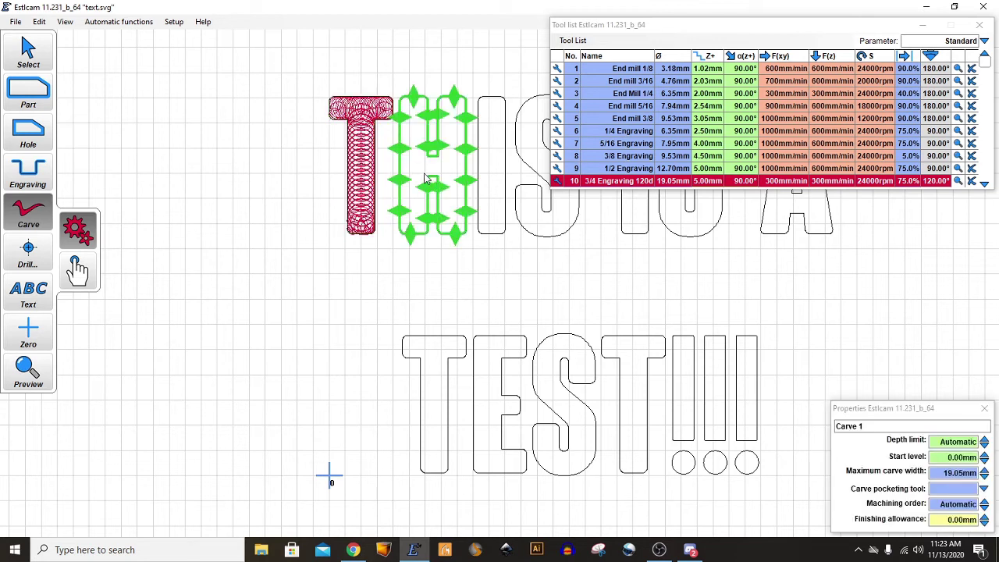
pyautogui.click(482, 184)
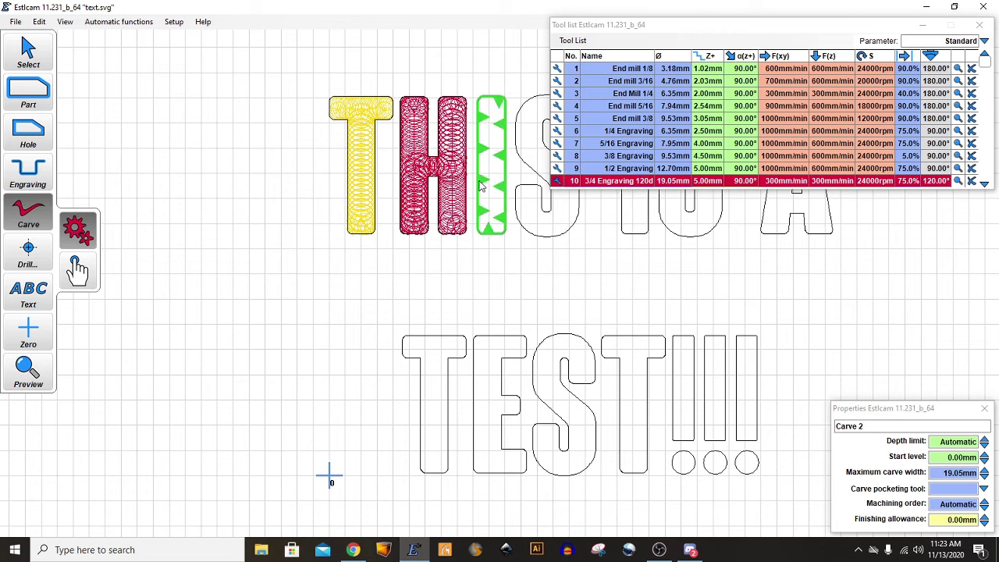
pyautogui.click(527, 228)
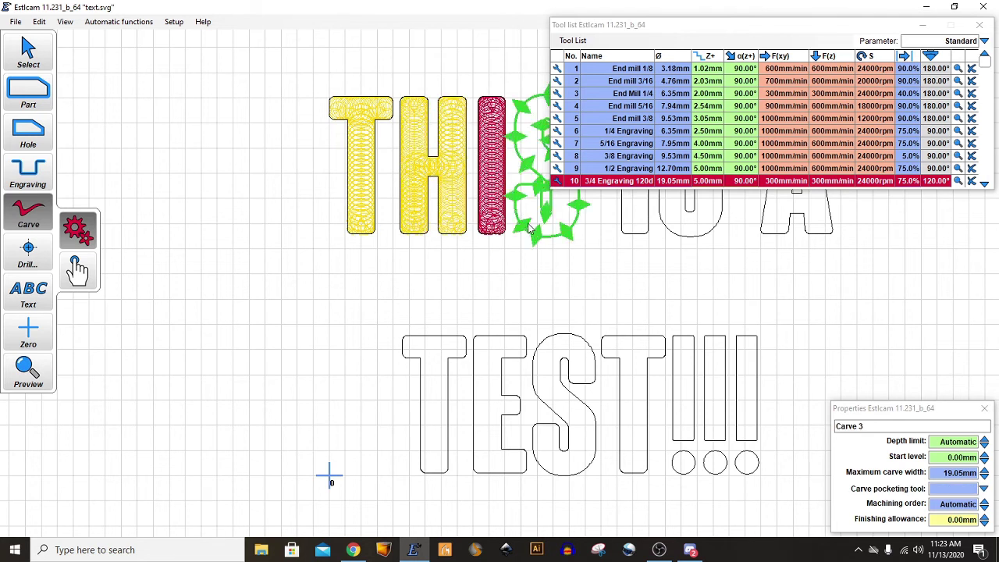
# Add Carve toolpaths to the letters of IS and A in the upper text line
pyautogui.click(636, 226)
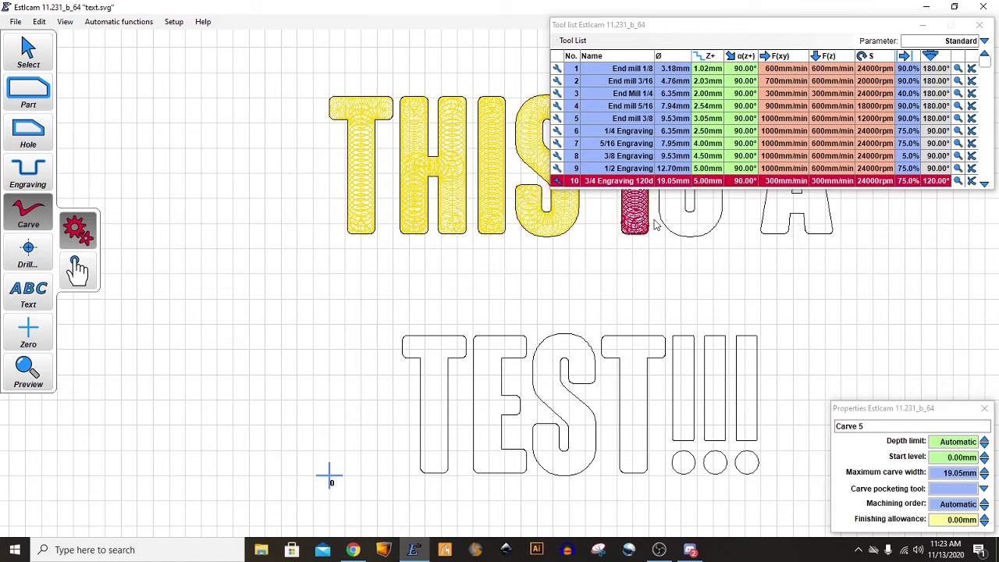
pyautogui.click(657, 225)
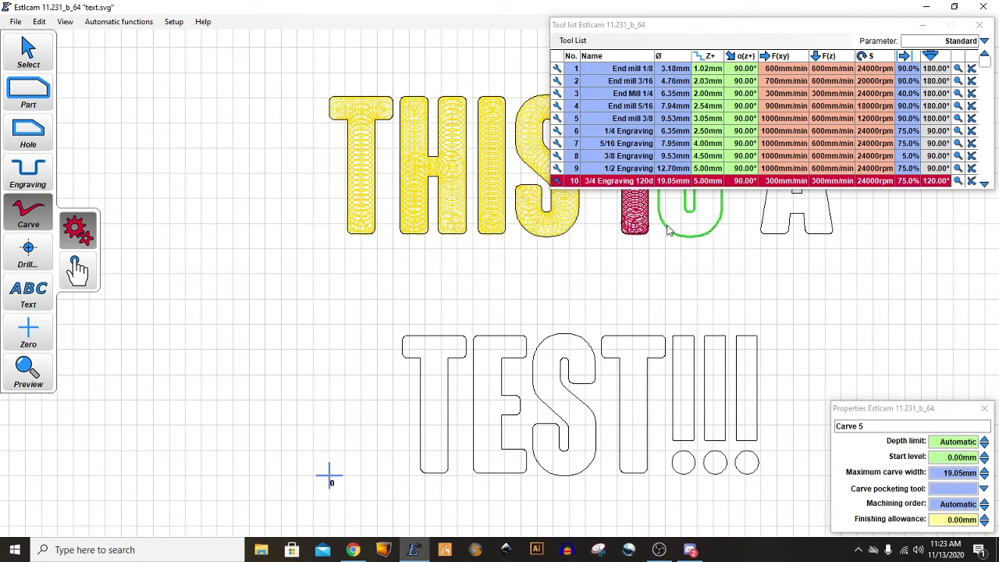
pyautogui.click(764, 218)
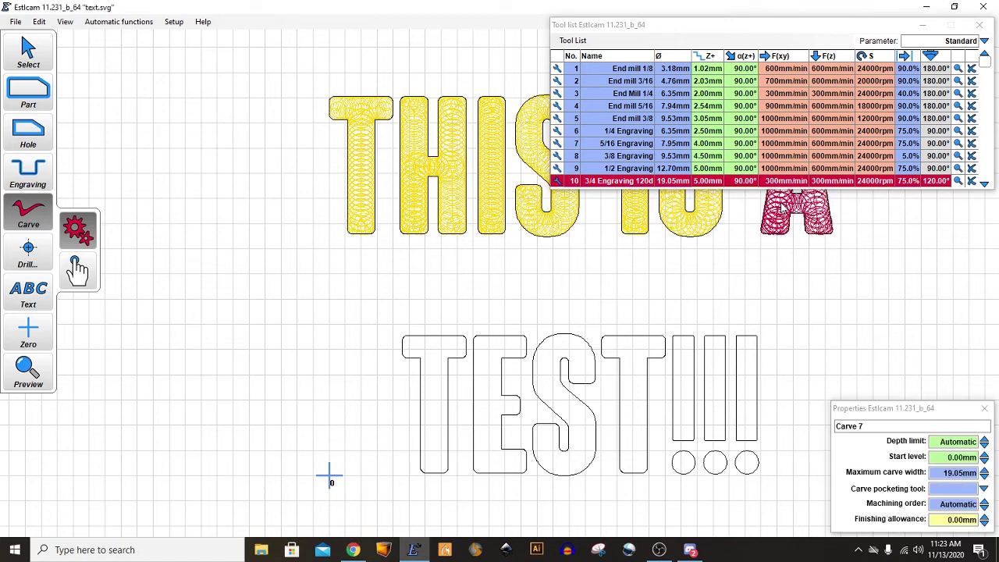
# Add Carve toolpaths to the four letters of the word TEST in the lower text line
pyautogui.click(446, 367)
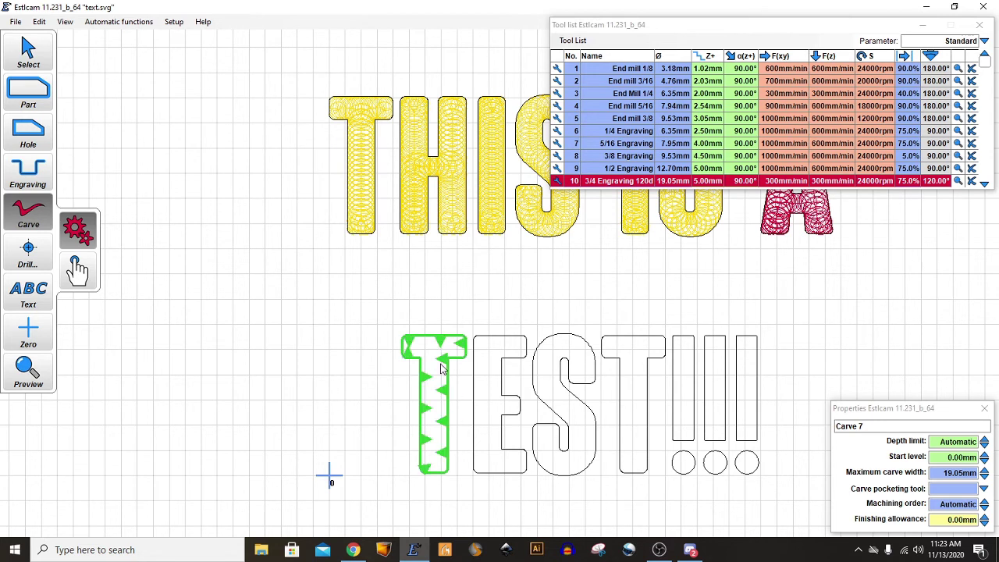
pyautogui.click(478, 379)
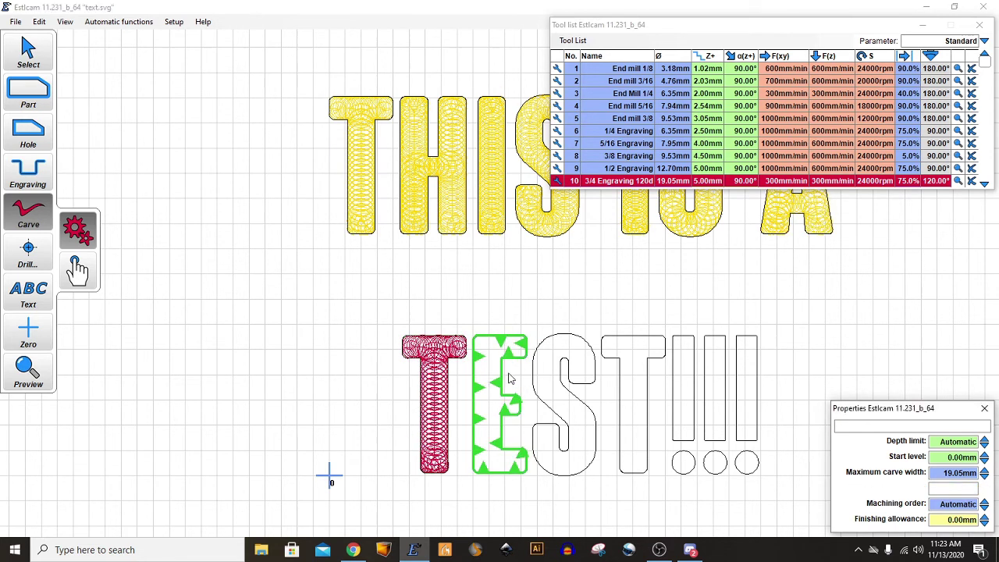
pyautogui.click(537, 385)
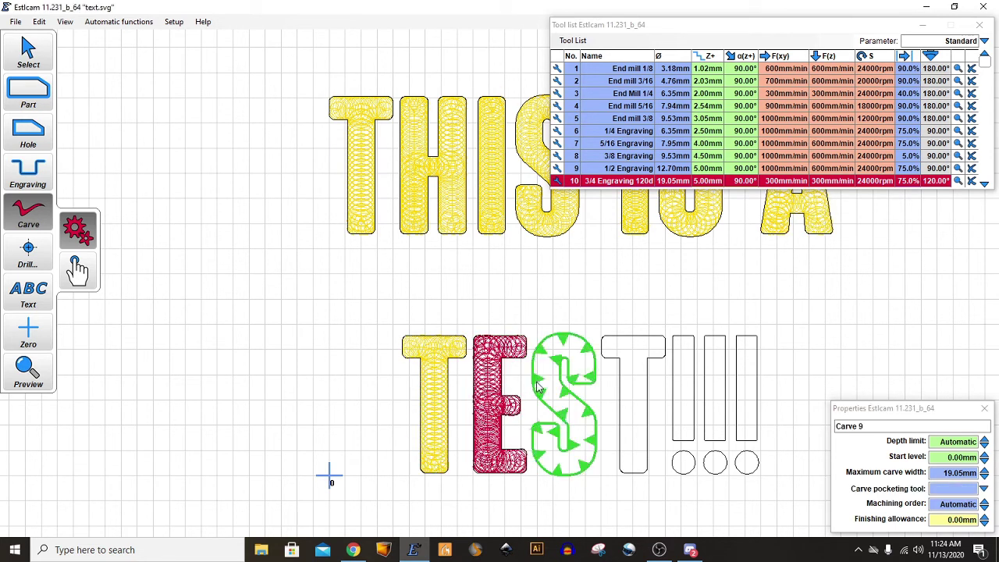
pyautogui.click(621, 370)
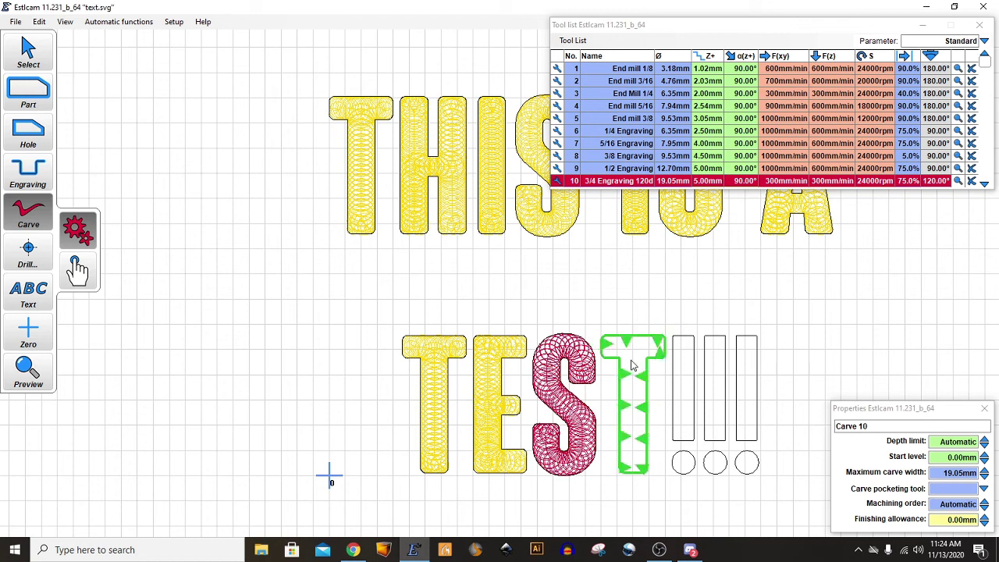
# Add Carve toolpaths to the bars and dots of the three exclamation marks after TEST
pyautogui.click(681, 376)
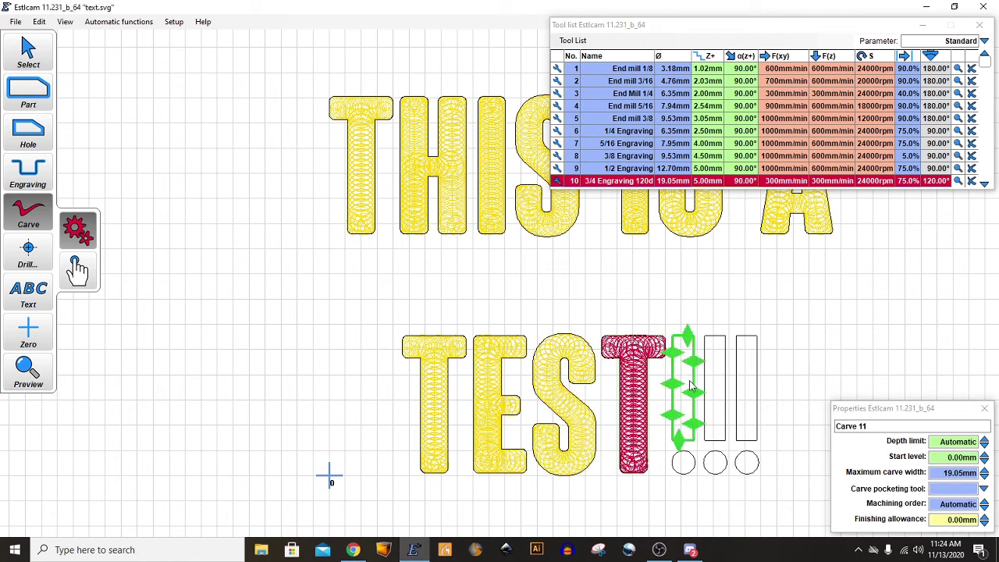
pyautogui.click(715, 387)
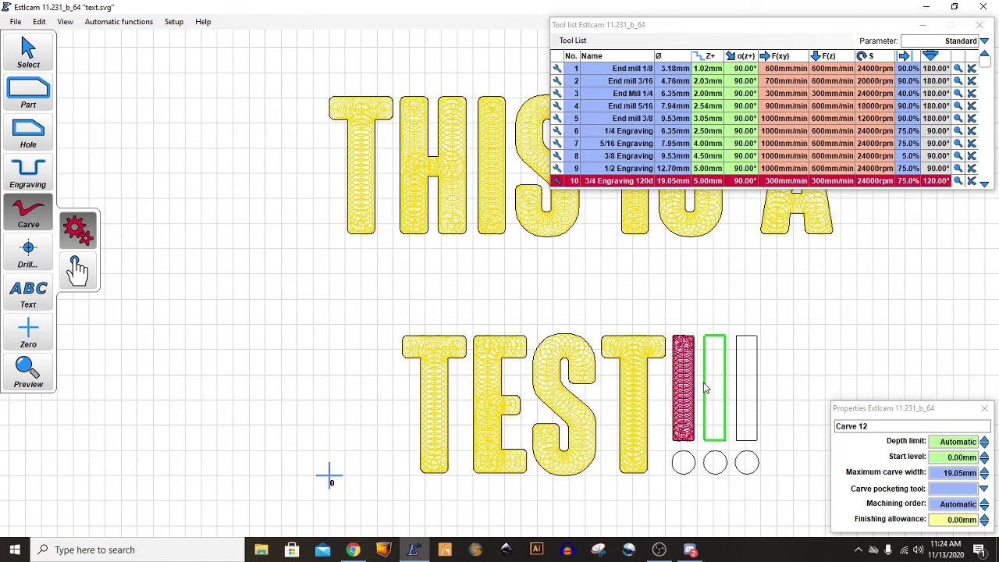
pyautogui.click(747, 376)
pyautogui.click(685, 466)
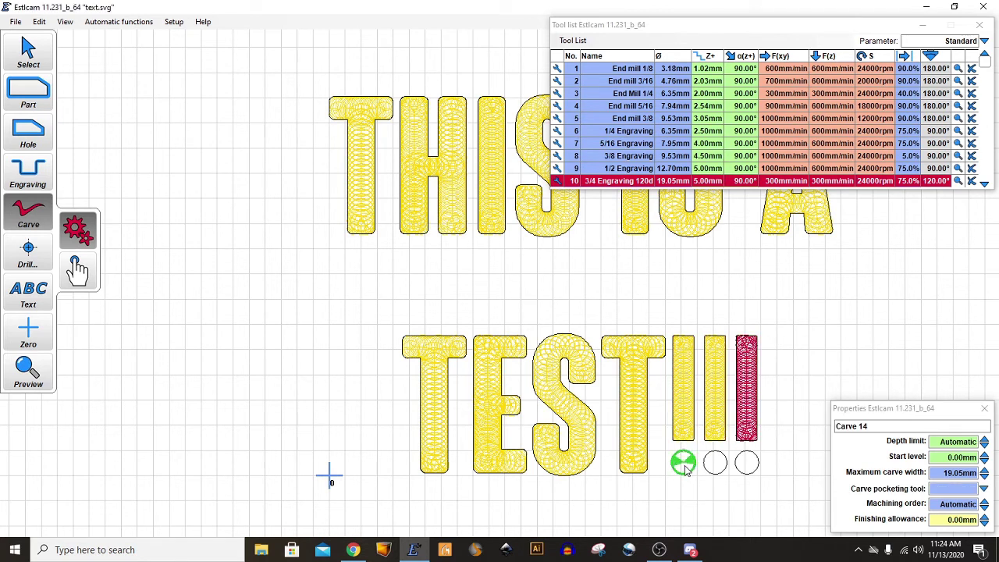
pyautogui.click(716, 471)
pyautogui.click(746, 465)
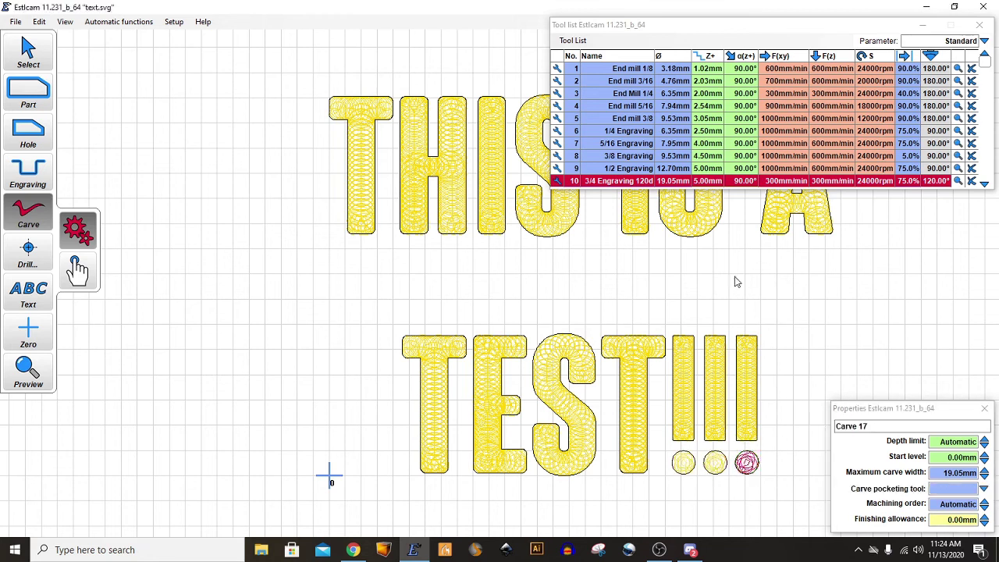
# Accept a 5% stepover for the 3/4 Engraving 120d tool and save the CNC program as text.nc on the Desktop
pyautogui.click(16, 21)
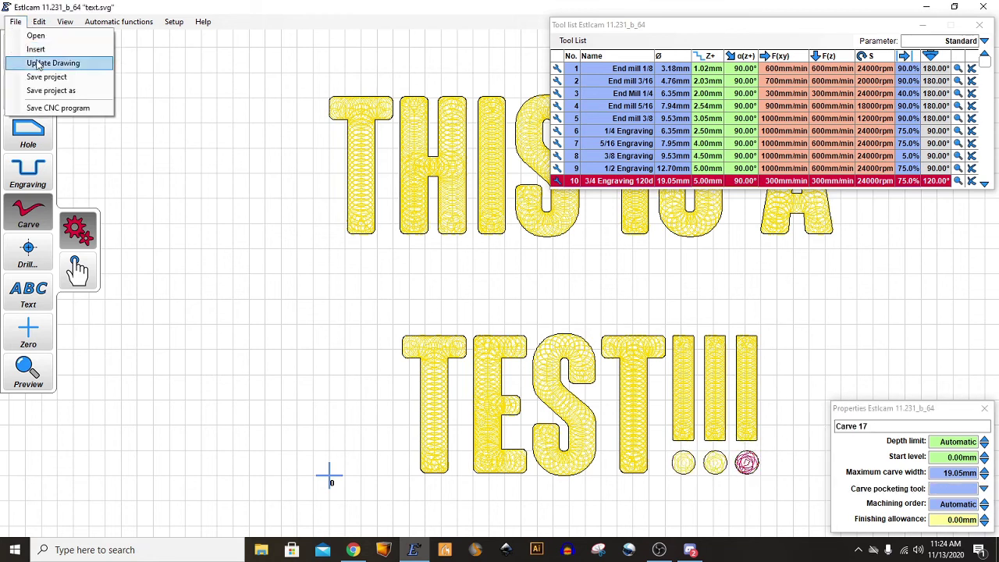
pyautogui.click(46, 108)
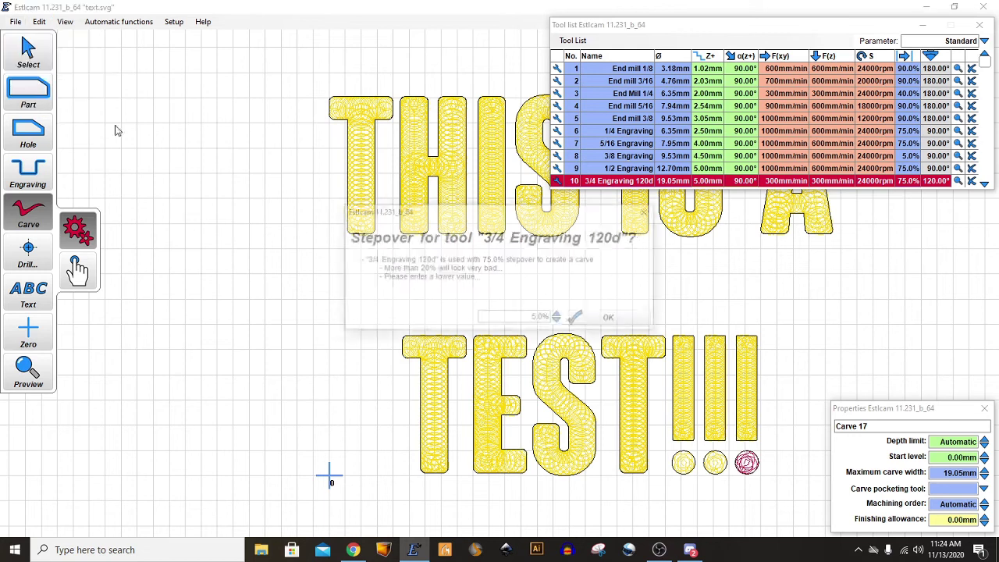
pyautogui.click(592, 324)
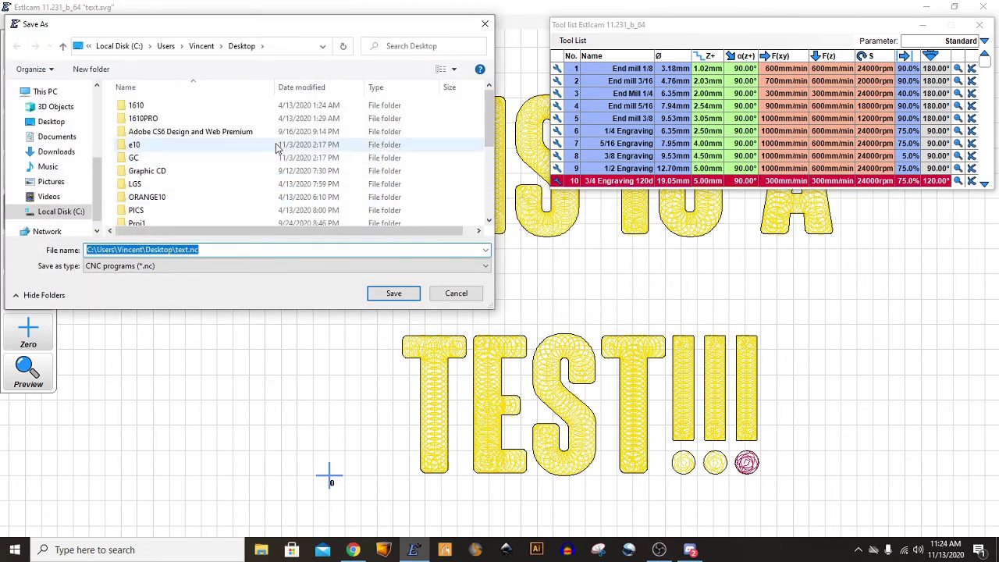
pyautogui.click(390, 294)
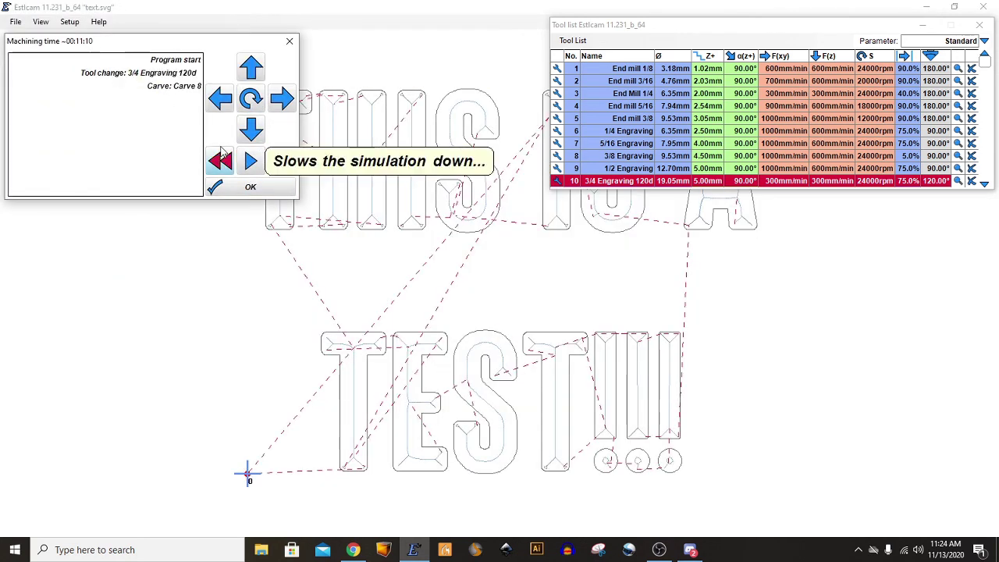
# Examine the simulated carving toolpaths of the text from a tilted viewing angle, and close the simulation
pyautogui.click(251, 68)
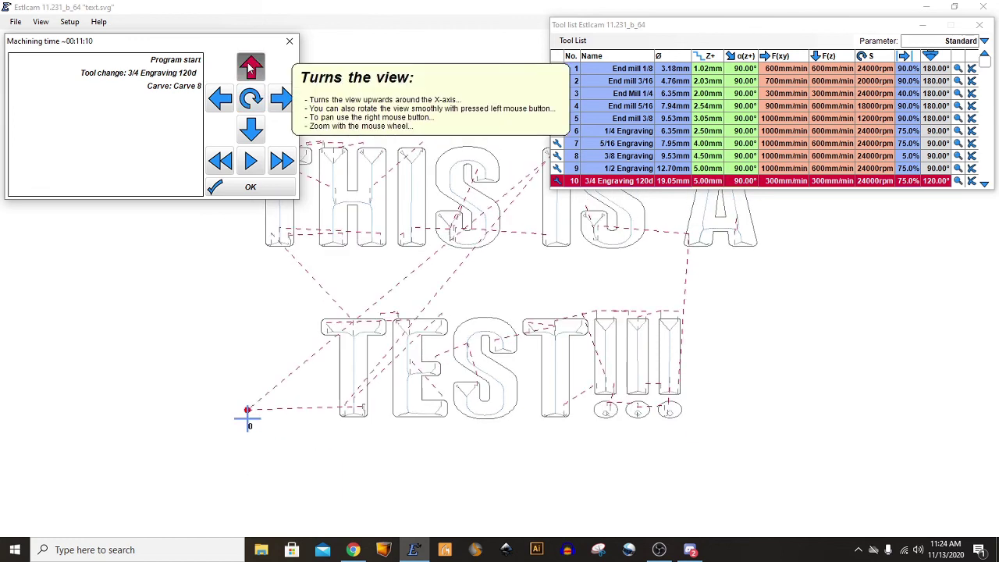
pyautogui.click(250, 130)
pyautogui.click(239, 187)
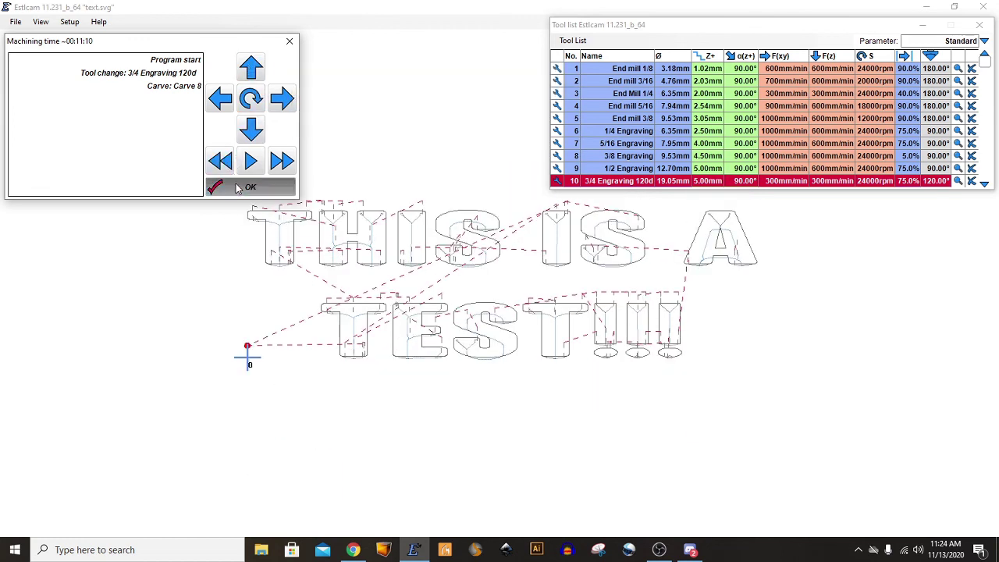